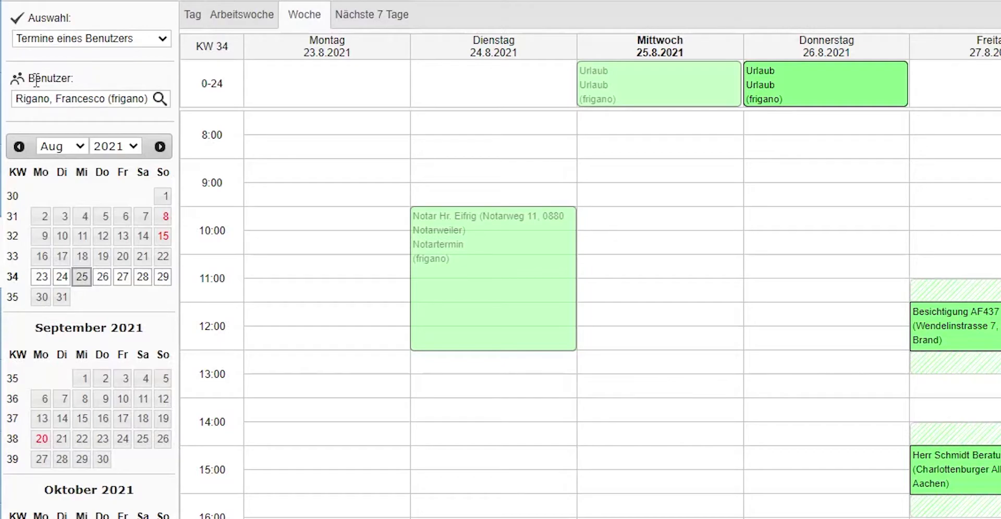
Show only another user's appointments by searching for that user's first name and choosing the match.
{"action": "triple_click", "coordinate": [47, 97]}
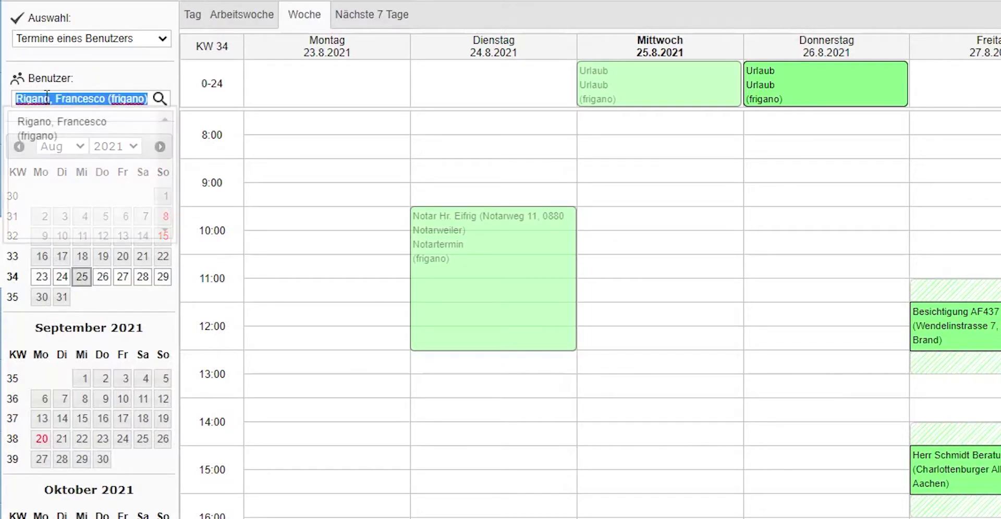
{"action": "key", "text": "BackSpace"}
{"action": "type", "text": "robert"}
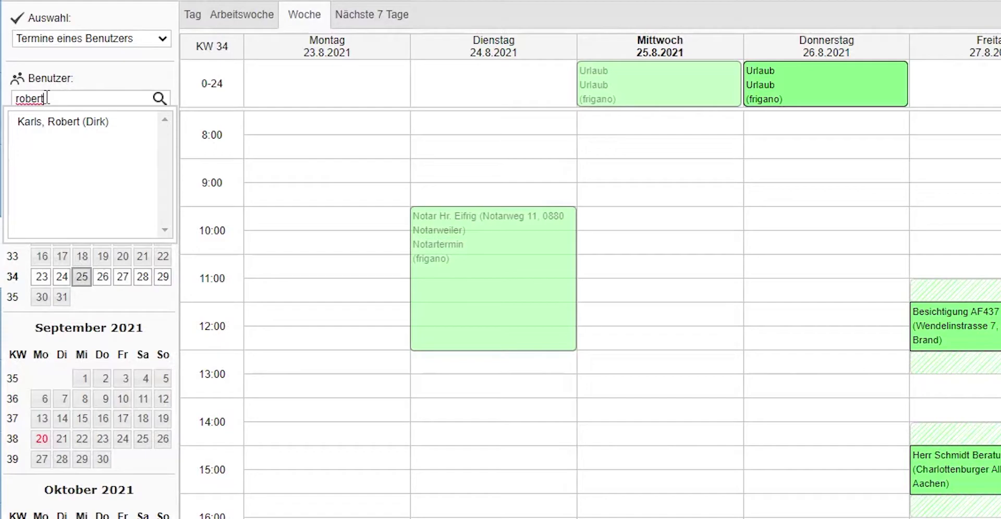
{"action": "left_click", "coordinate": [69, 125]}
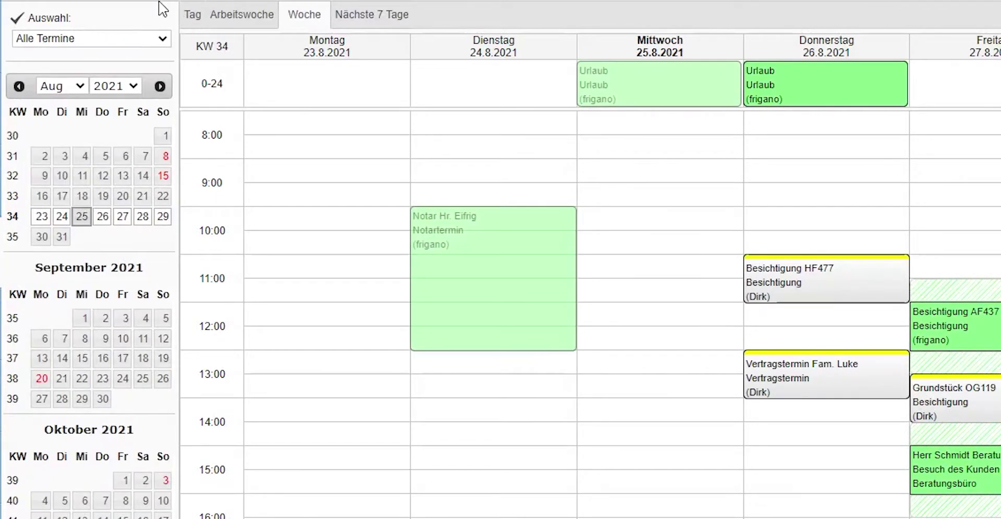
Switch the calendar to Termine einer Gruppe and open the list of available groups.
{"action": "left_click", "coordinate": [86, 41]}
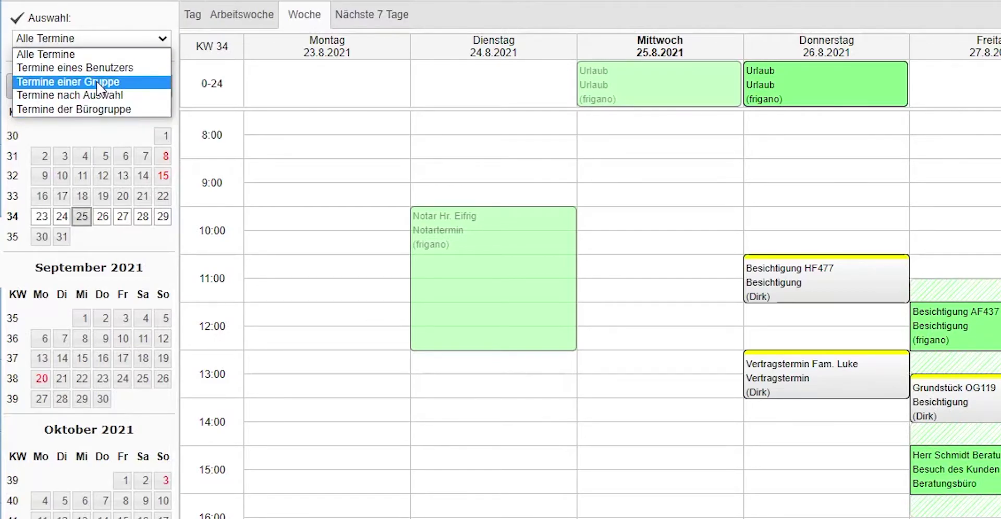
{"action": "left_click", "coordinate": [67, 82]}
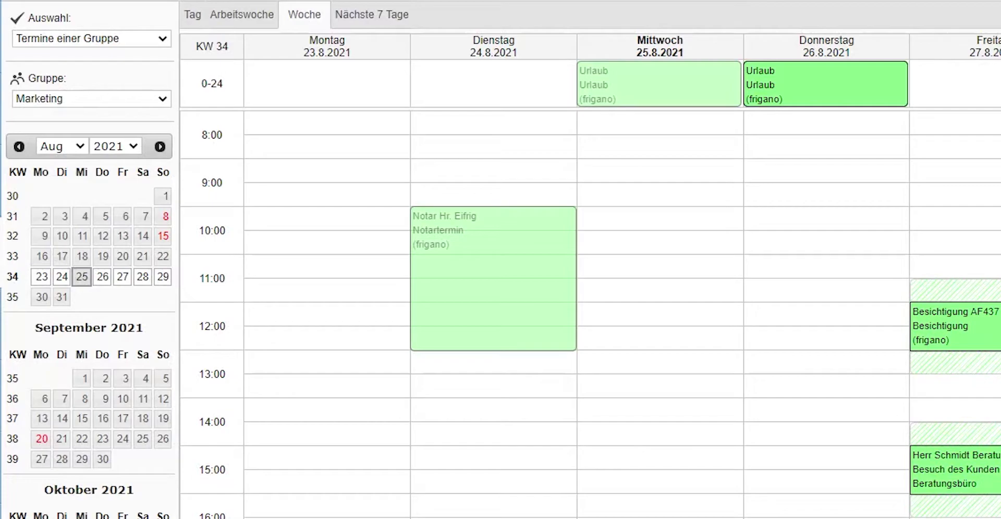
{"action": "left_click_drag", "start_coordinate": [35, 78], "coordinate": [57, 78]}
{"action": "left_click", "coordinate": [91, 104]}
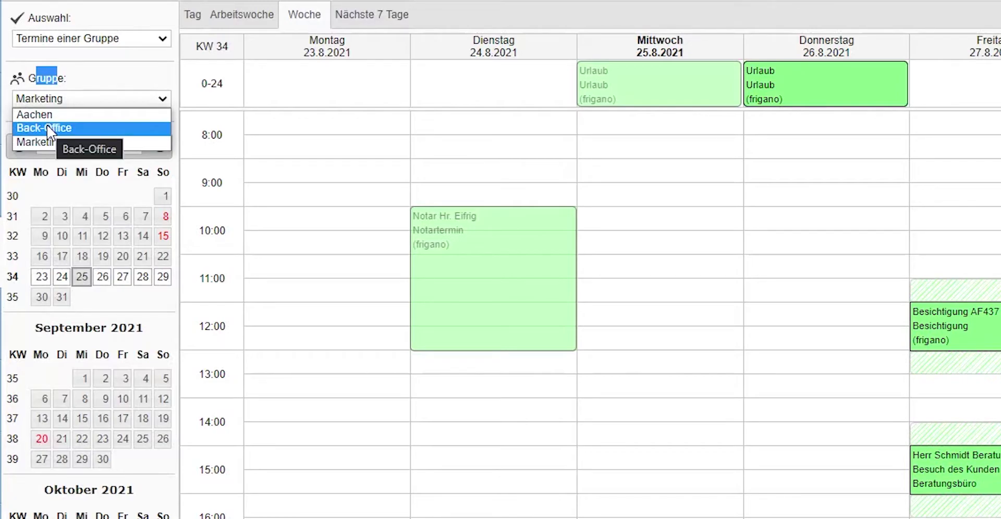
Switch the calendar to Termine nach Auswahl and open its selection for editing, looking through the available users, groups and resources.
{"action": "left_click", "coordinate": [108, 39]}
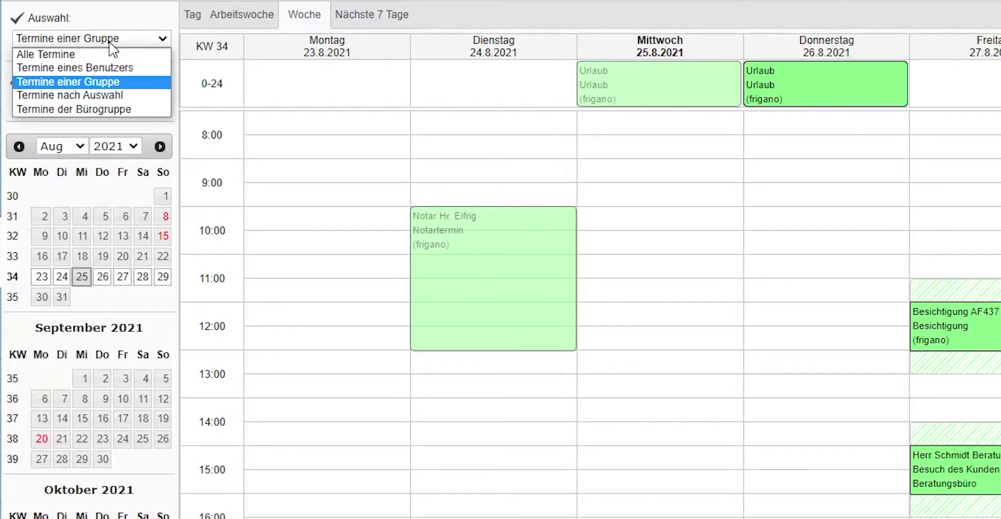
{"action": "left_click", "coordinate": [76, 96]}
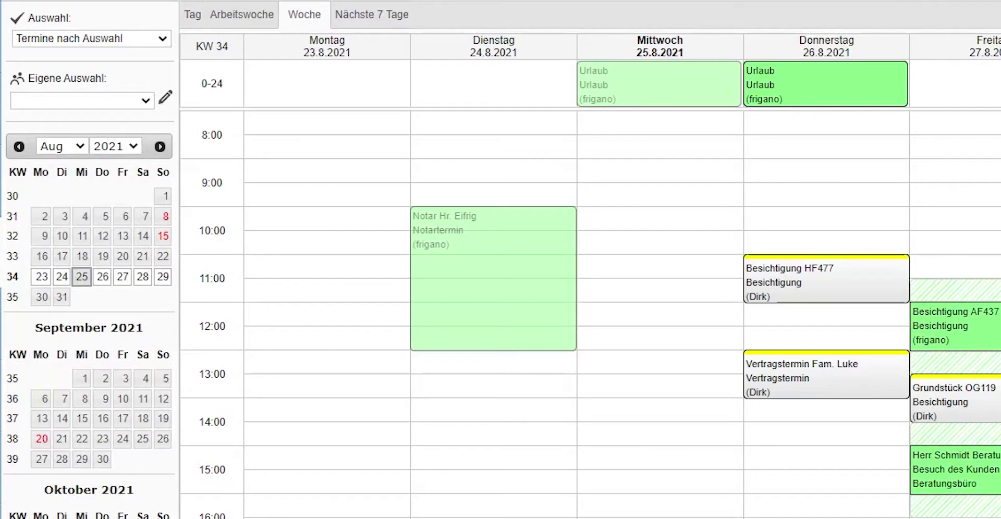
{"action": "left_click", "coordinate": [165, 97]}
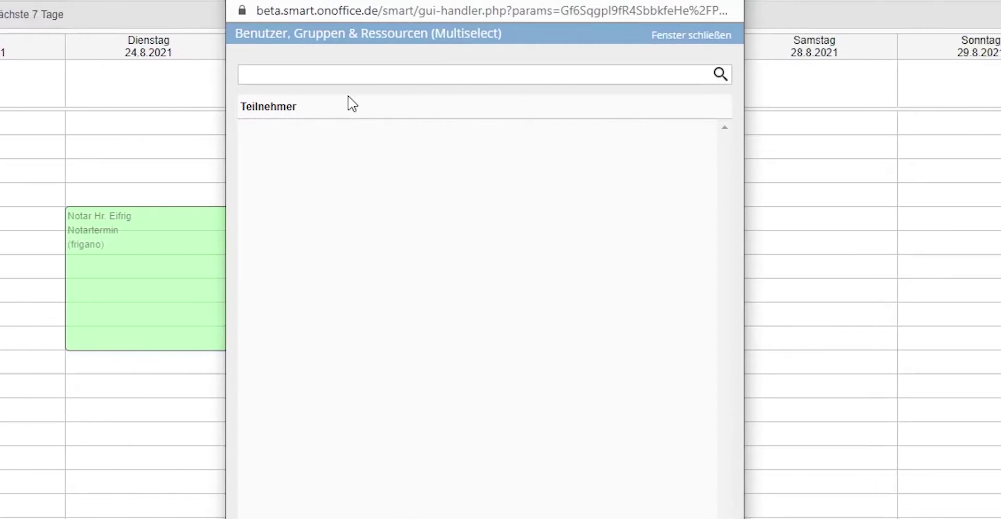
{"action": "left_click", "coordinate": [603, 74]}
{"action": "left_click", "coordinate": [349, 104]}
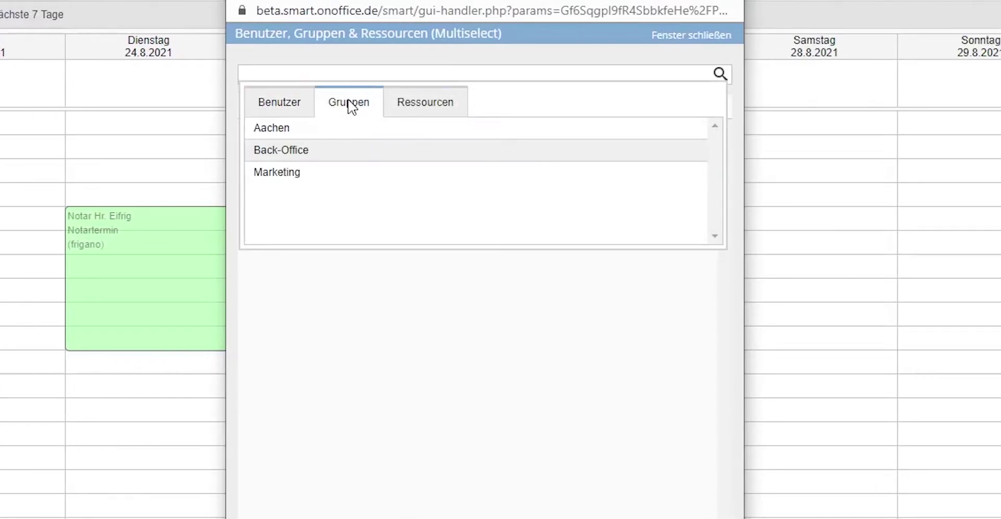
{"action": "left_click", "coordinate": [440, 106]}
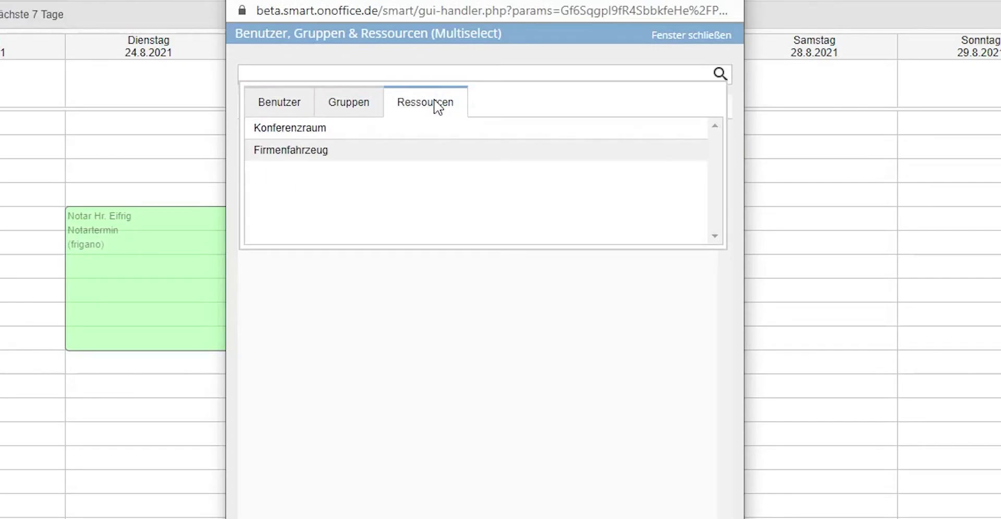
{"action": "left_click", "coordinate": [259, 108]}
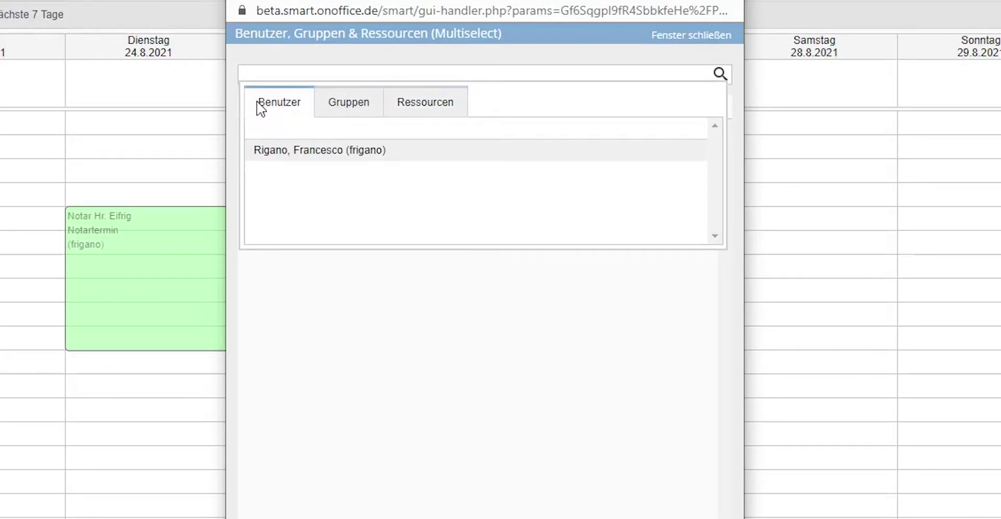
Add two users and the Firmenfahrzeug resource to the custom selection, close the selection window and check the resulting list.
{"action": "left_click", "coordinate": [322, 75]}
{"action": "type", "text": "robert"}
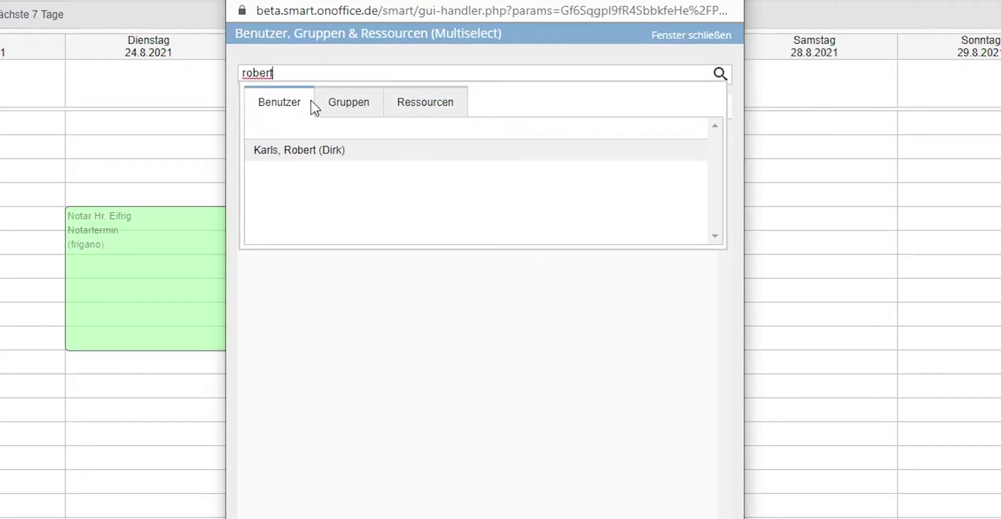
{"action": "left_click", "coordinate": [280, 154]}
{"action": "left_click", "coordinate": [318, 73]}
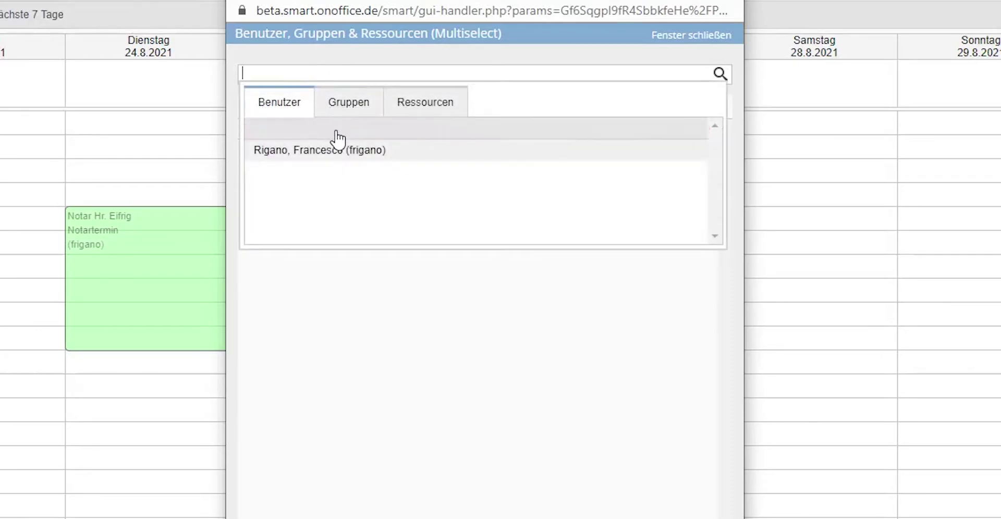
{"action": "left_click", "coordinate": [333, 141]}
{"action": "left_click", "coordinate": [329, 74]}
{"action": "left_click", "coordinate": [425, 105]}
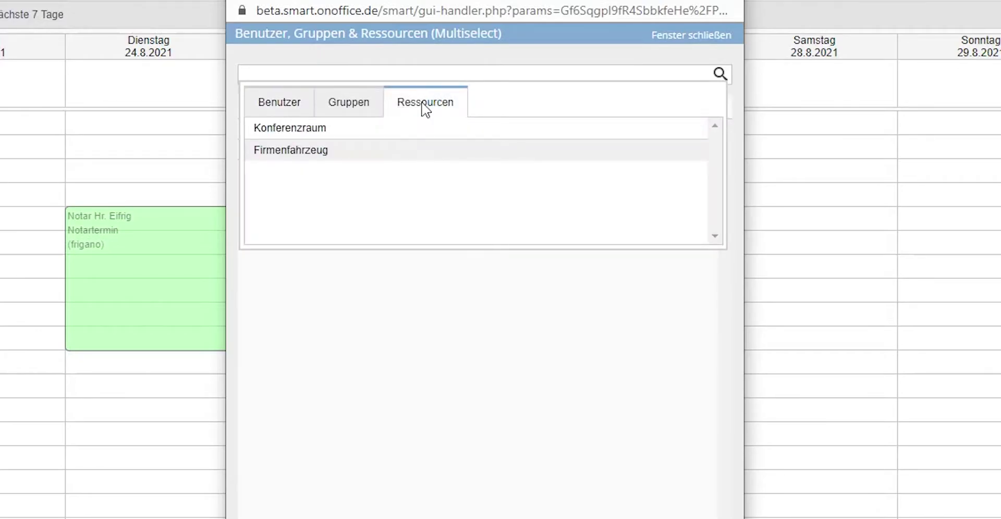
{"action": "left_click", "coordinate": [275, 151]}
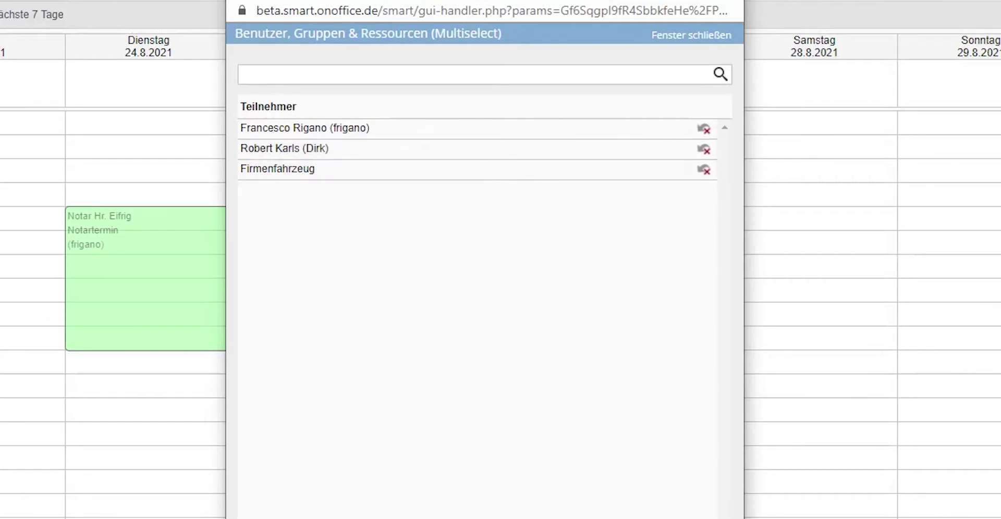
{"action": "left_click", "coordinate": [691, 35]}
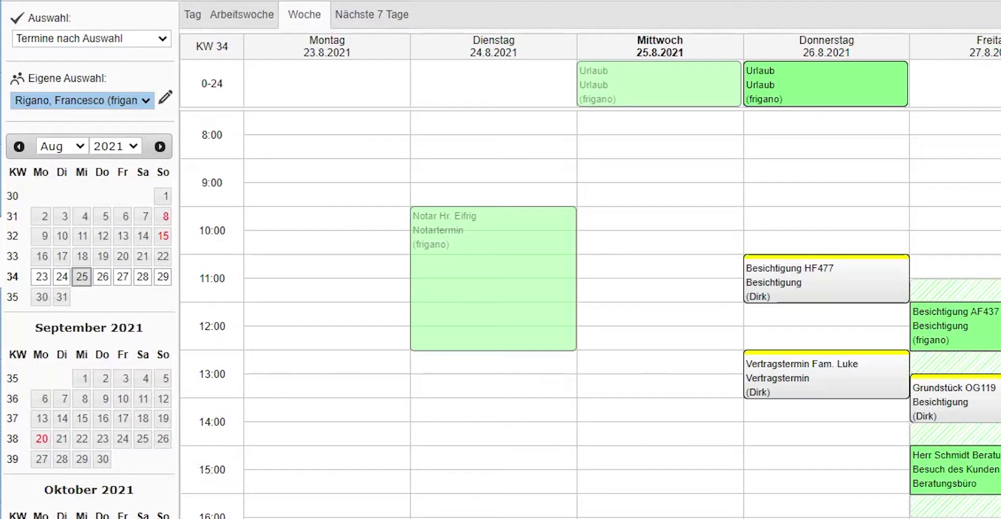
{"action": "left_click", "coordinate": [41, 103]}
{"action": "left_click", "coordinate": [41, 104]}
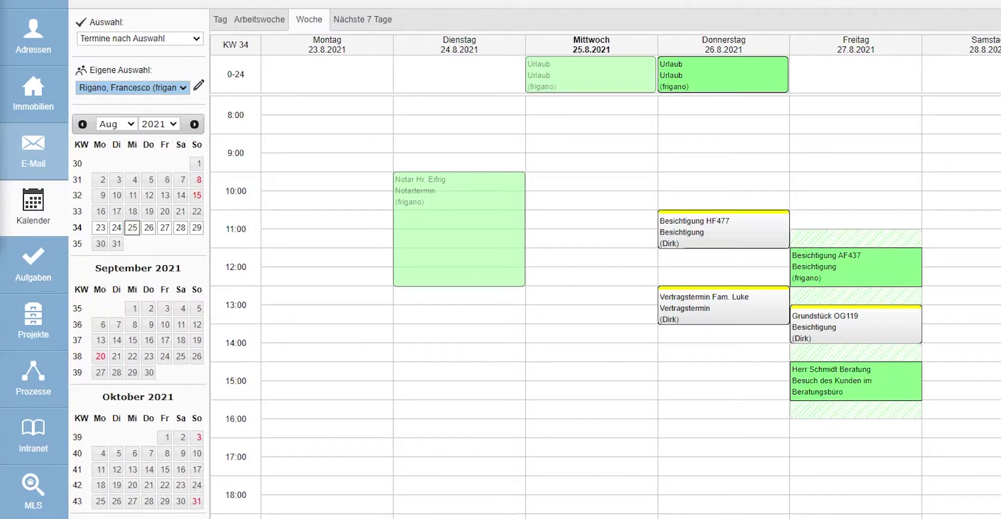
Examine the month and year choices of the mini calendar and the holiday marked on 8 August 2021.
{"action": "left_click", "coordinate": [123, 125]}
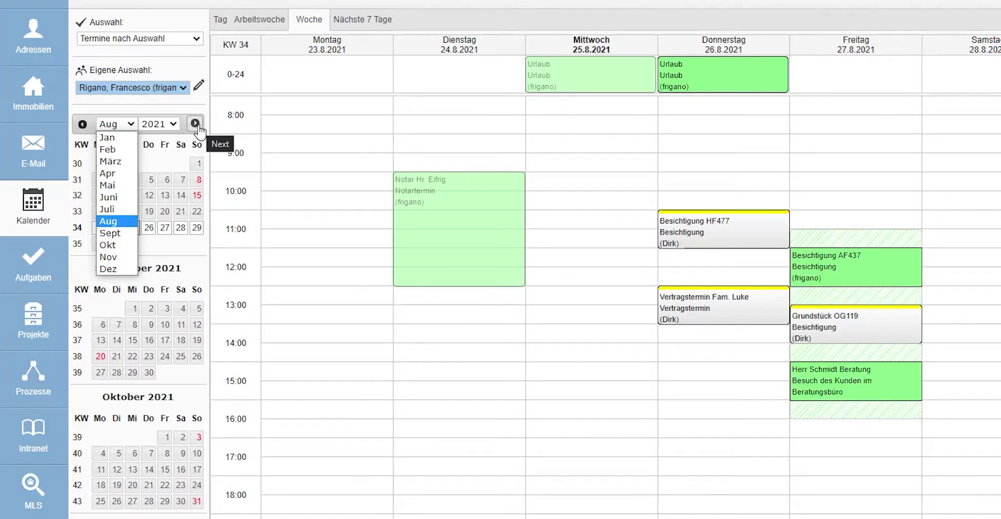
{"action": "left_click", "coordinate": [159, 128]}
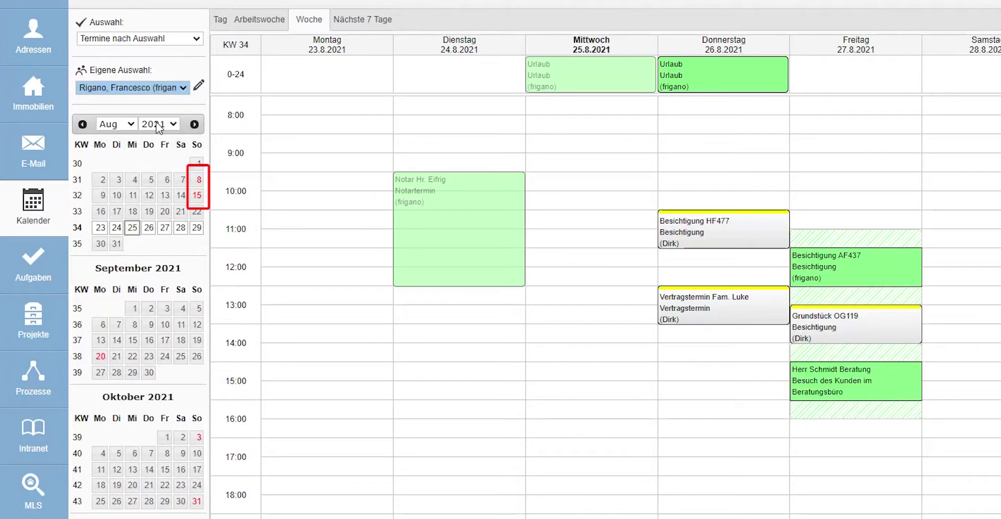
{"action": "mouse_move", "coordinate": [196, 184]}
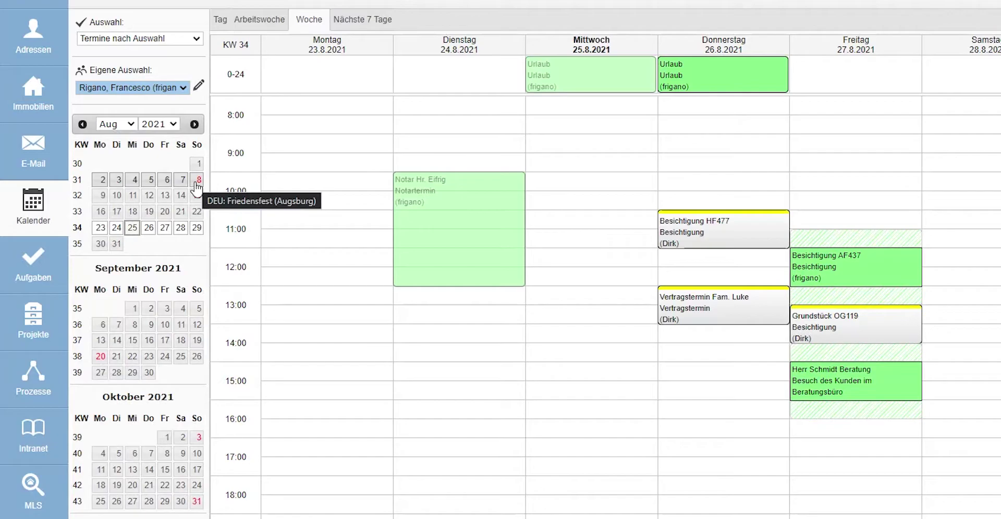
Advance the mini calendar to November 2021 and show the week containing 11 November.
{"action": "left_click", "coordinate": [195, 125]}
{"action": "left_click", "coordinate": [195, 125]}
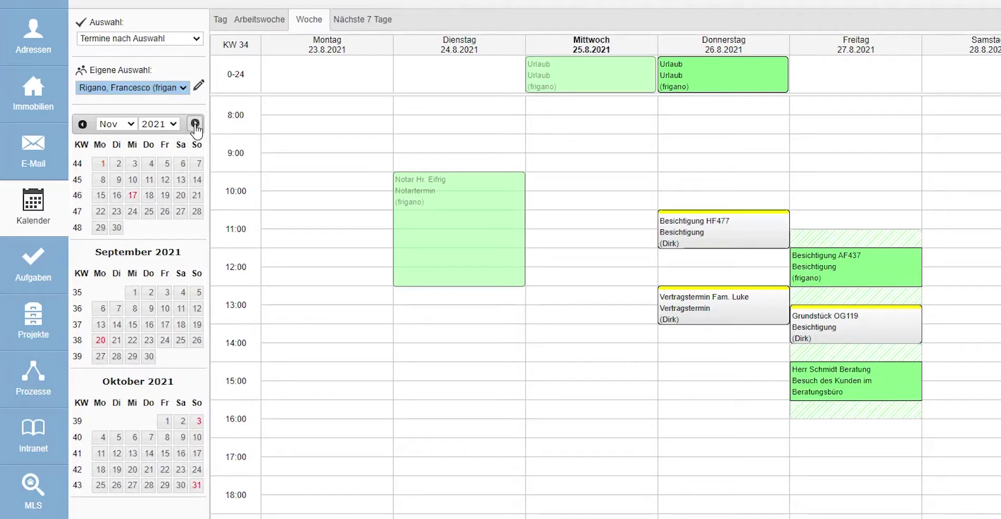
{"action": "left_click", "coordinate": [150, 180]}
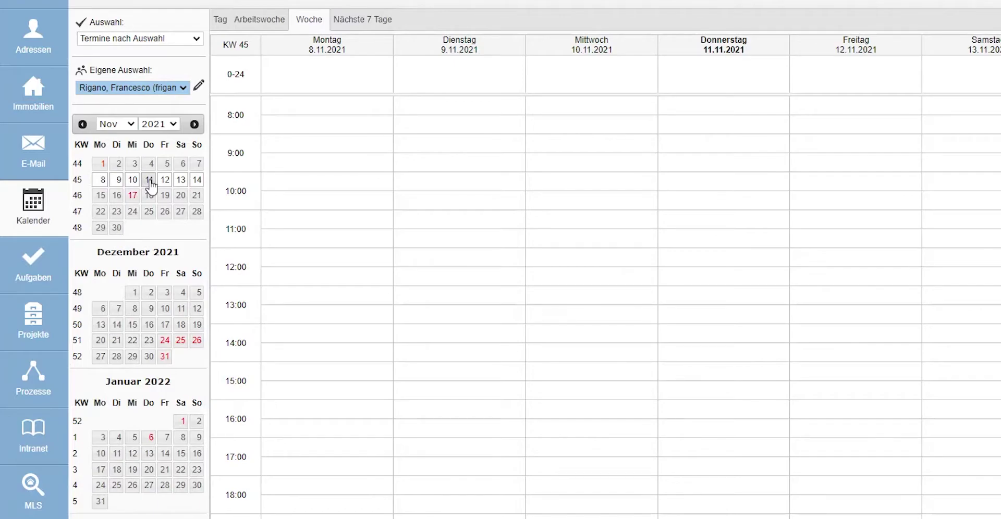
{"action": "left_click_drag", "start_coordinate": [753, 51], "coordinate": [701, 47]}
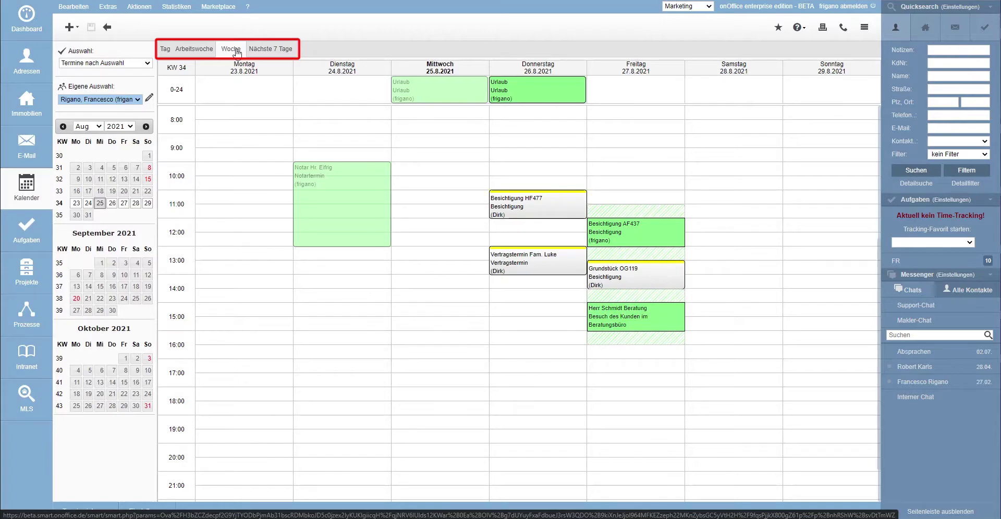
View the calendar as Tag, Arbeitswoche and Woche in turn, ending on the Nächste 7 Tage view.
{"action": "left_click", "coordinate": [166, 49]}
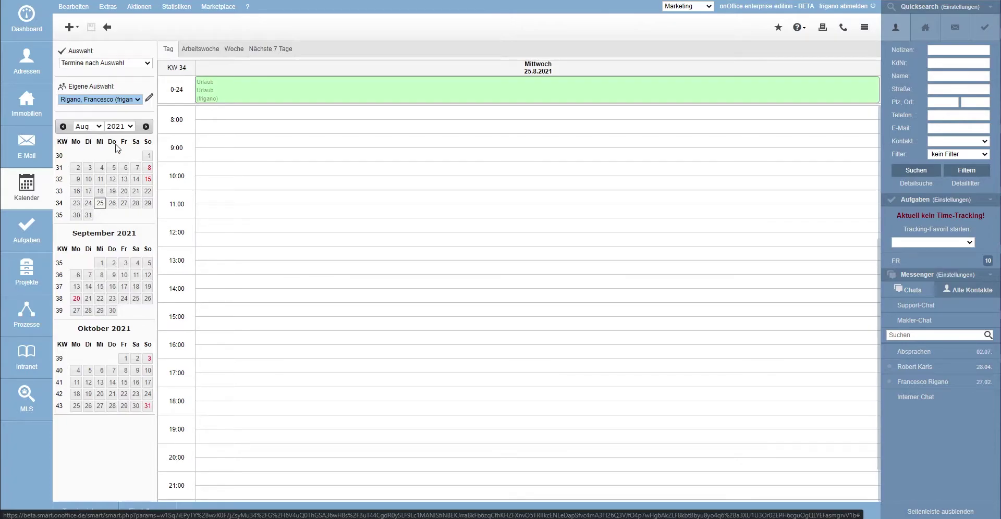
{"action": "left_click", "coordinate": [199, 50]}
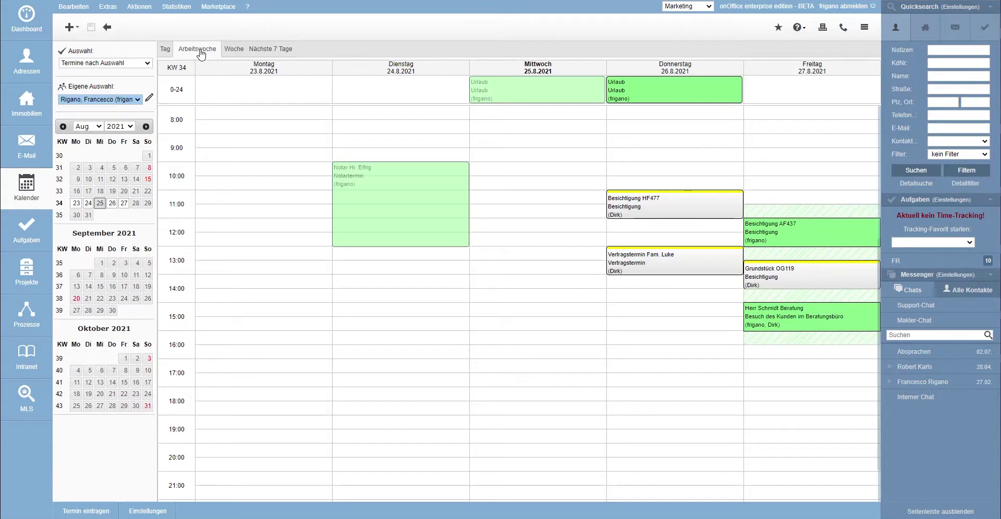
{"action": "left_click", "coordinate": [239, 52]}
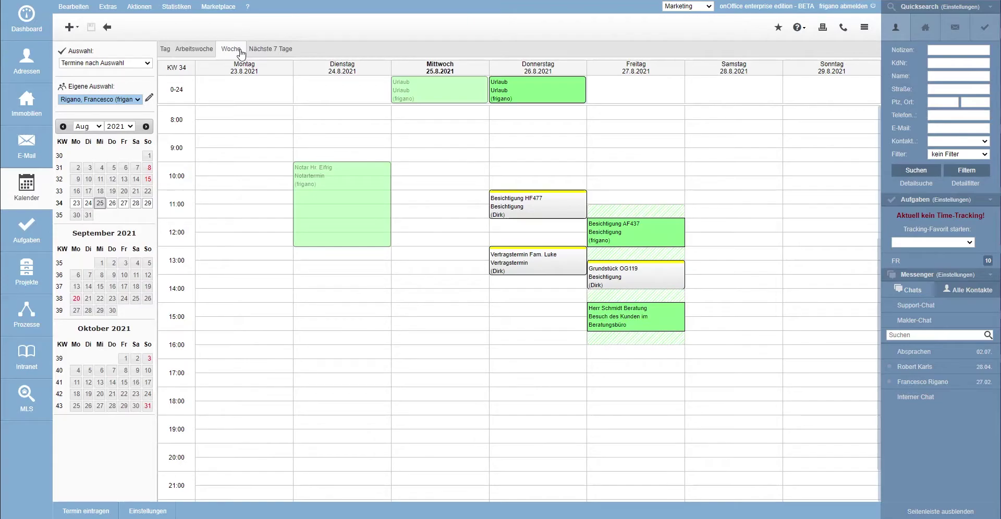
{"action": "left_click", "coordinate": [270, 52]}
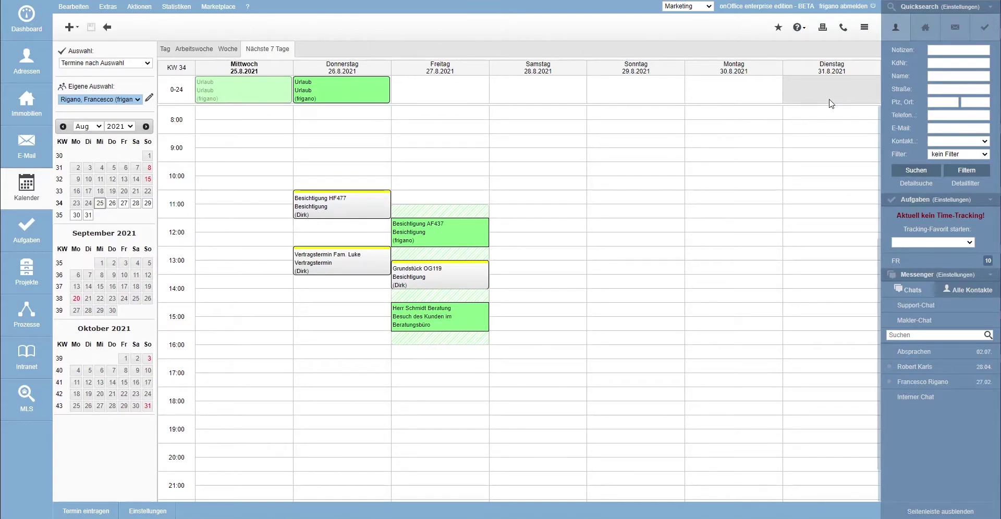
Open a new appointment for Saturday 28.08.2021 at 10:00, look at its form and close it without saving.
{"action": "mouse_move", "coordinate": [239, 89]}
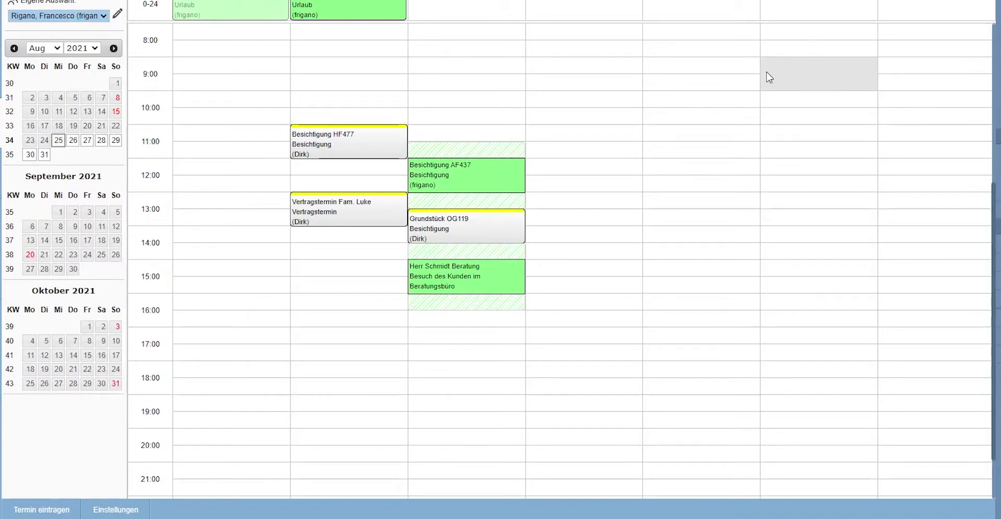
{"action": "left_click", "coordinate": [589, 113]}
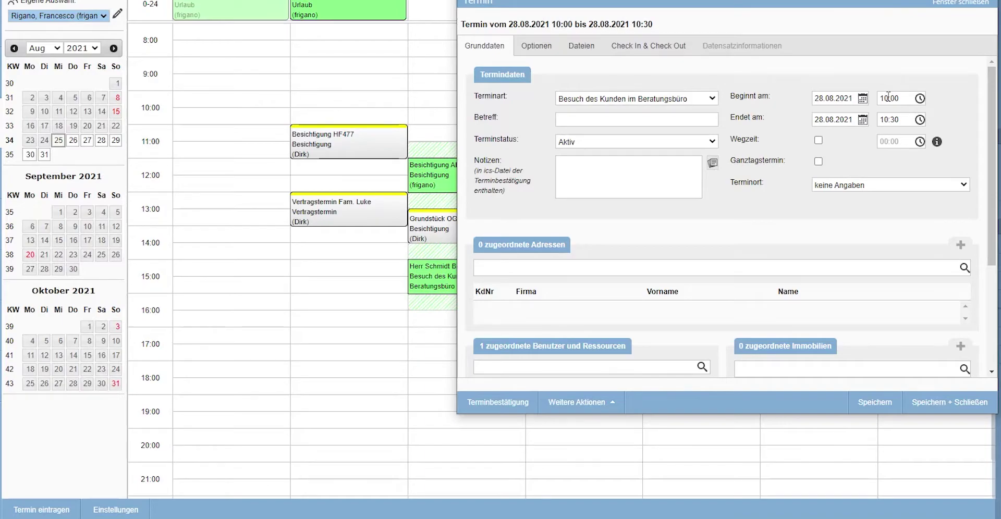
{"action": "key", "text": "Escape"}
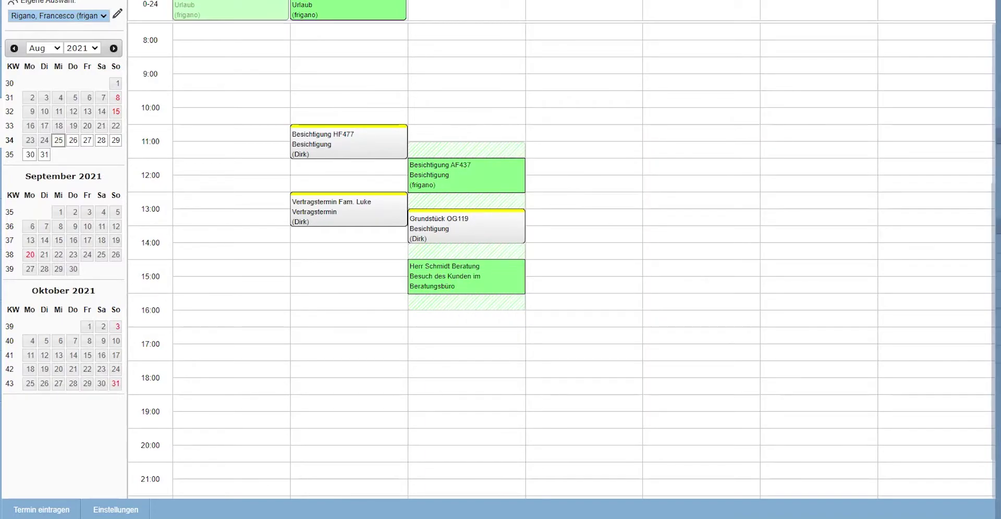
Open the calendar settings and compare the Vergangene Termine options with the Urlaub entries of 25 and 26 August.
{"action": "left_click", "coordinate": [110, 511]}
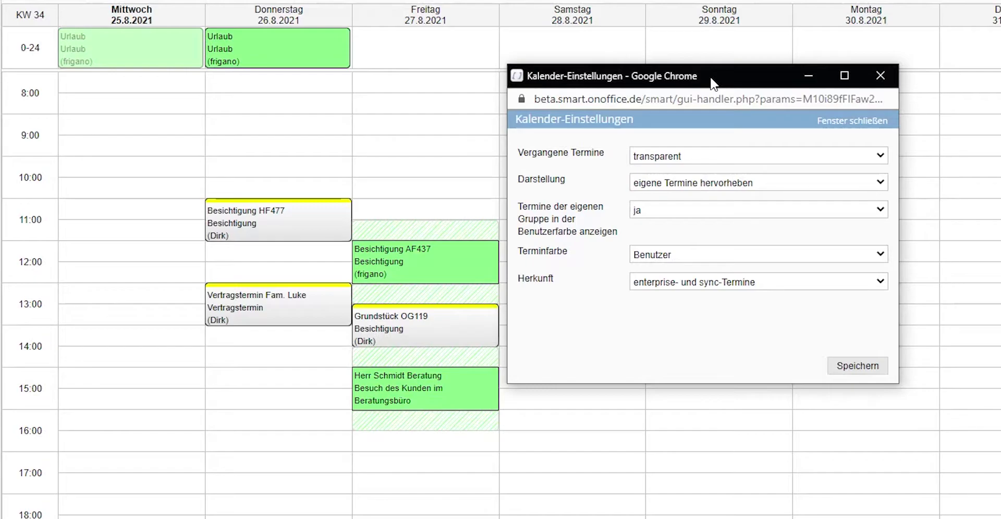
{"action": "left_click", "coordinate": [704, 158]}
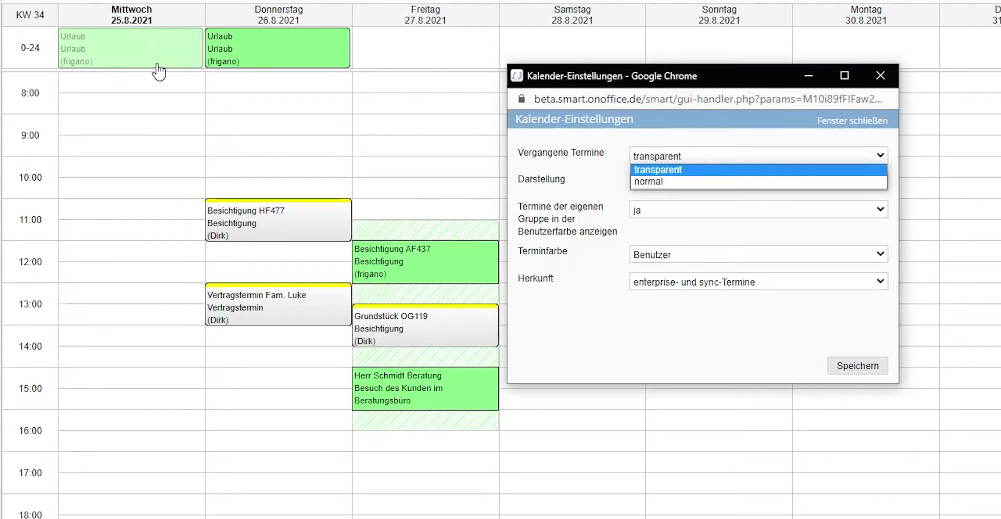
{"action": "mouse_move", "coordinate": [133, 50]}
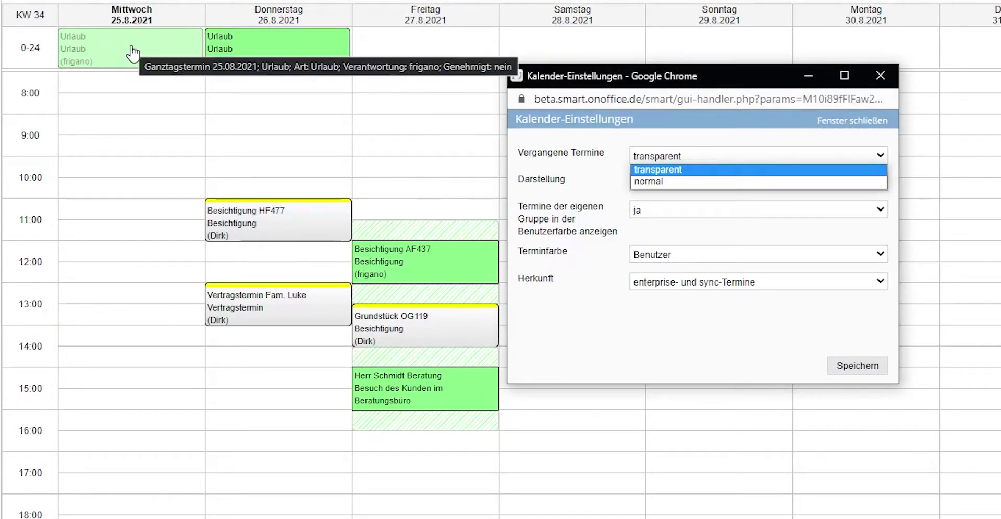
{"action": "mouse_move", "coordinate": [285, 53]}
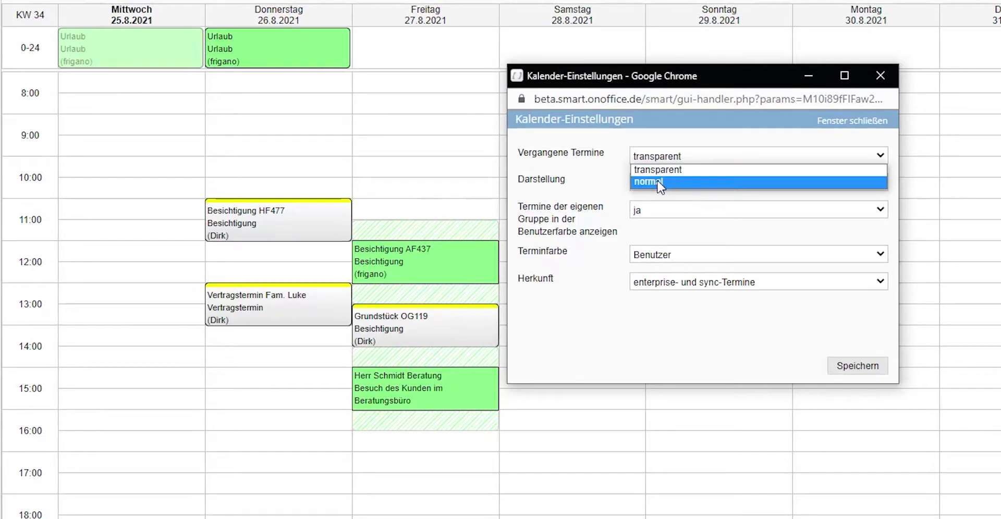
{"action": "left_click", "coordinate": [608, 175]}
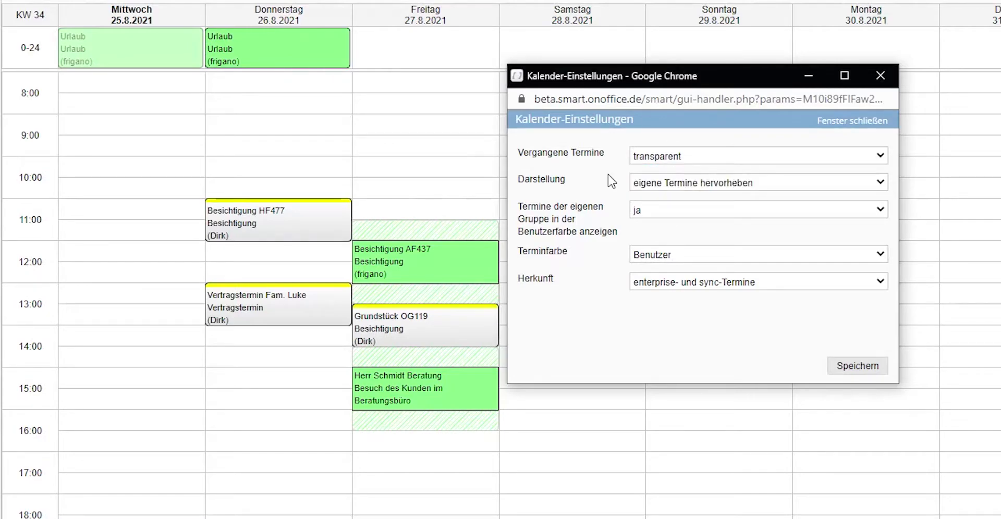
Set the calendar's Darstellung to farbig and save the settings.
{"action": "left_click", "coordinate": [819, 184]}
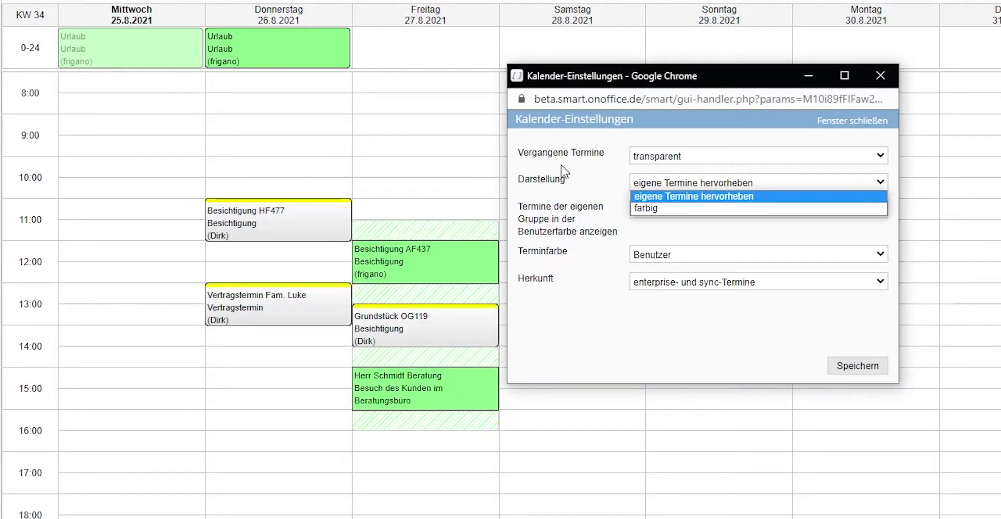
{"action": "left_click", "coordinate": [658, 209]}
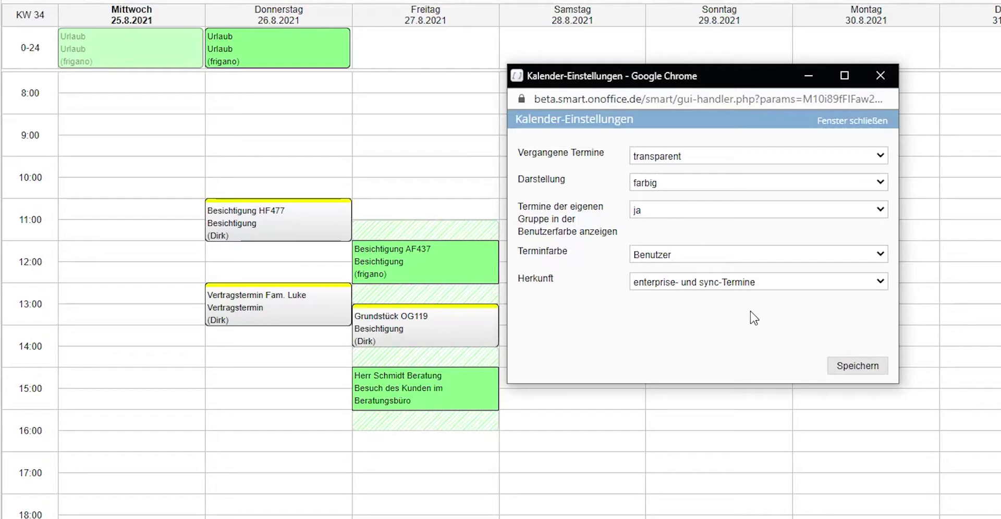
{"action": "left_click", "coordinate": [858, 368]}
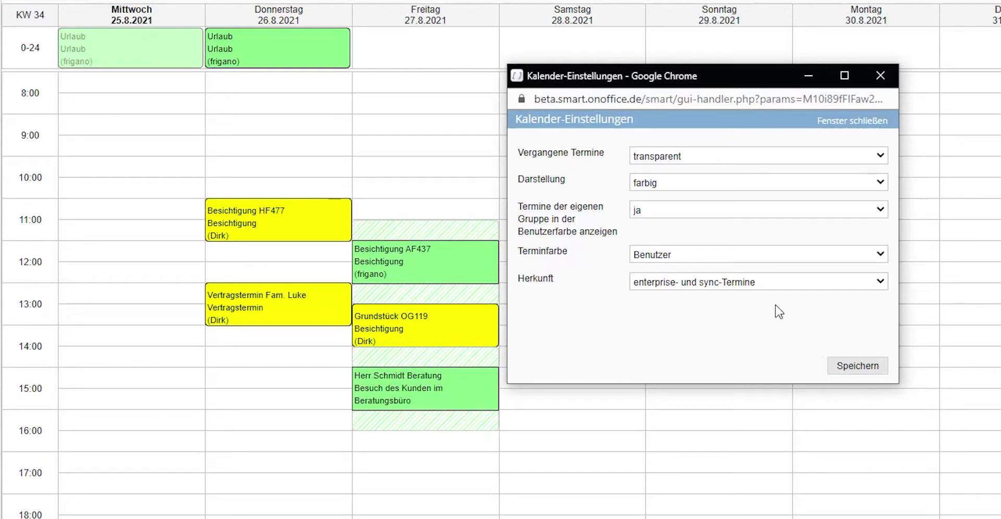
Set Terminfarbe to Terminart, save, compare the appointment colours and look at the Herkunft setting.
{"action": "left_click", "coordinate": [756, 258]}
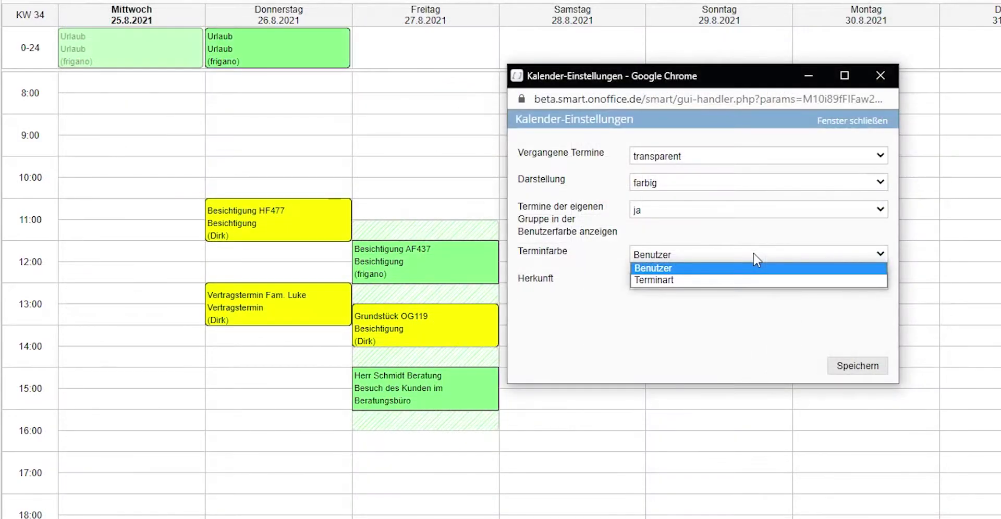
{"action": "left_click", "coordinate": [650, 280]}
{"action": "left_click", "coordinate": [844, 369]}
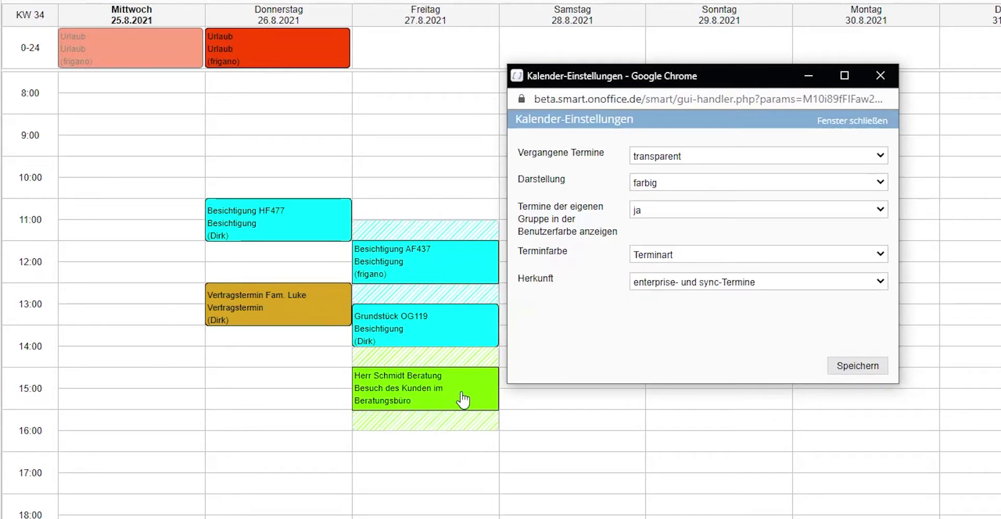
{"action": "mouse_move", "coordinate": [416, 408]}
{"action": "mouse_move", "coordinate": [291, 319]}
{"action": "left_click", "coordinate": [873, 284]}
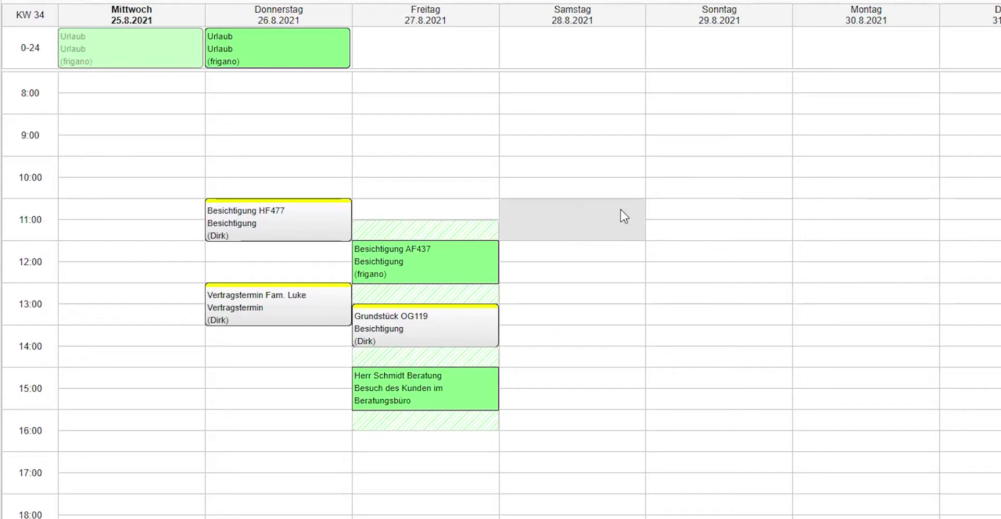
Move the appointment Besichtigung HF477 from Thursday 26.8.2021 to Sunday 29.8.2021 and back to Thursday.
{"action": "mouse_move", "coordinate": [254, 224]}
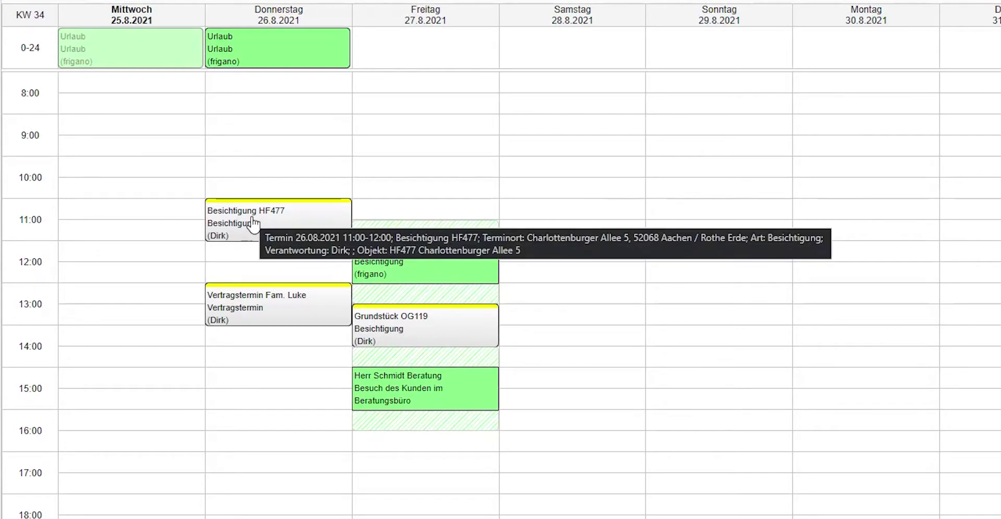
{"action": "left_click_drag", "start_coordinate": [254, 205], "coordinate": [708, 257]}
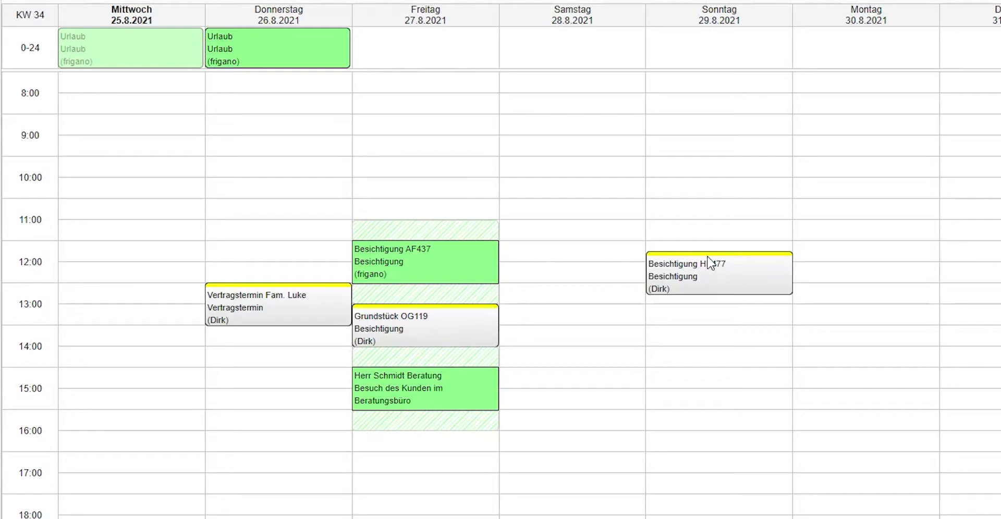
{"action": "left_click_drag", "start_coordinate": [709, 258], "coordinate": [267, 226]}
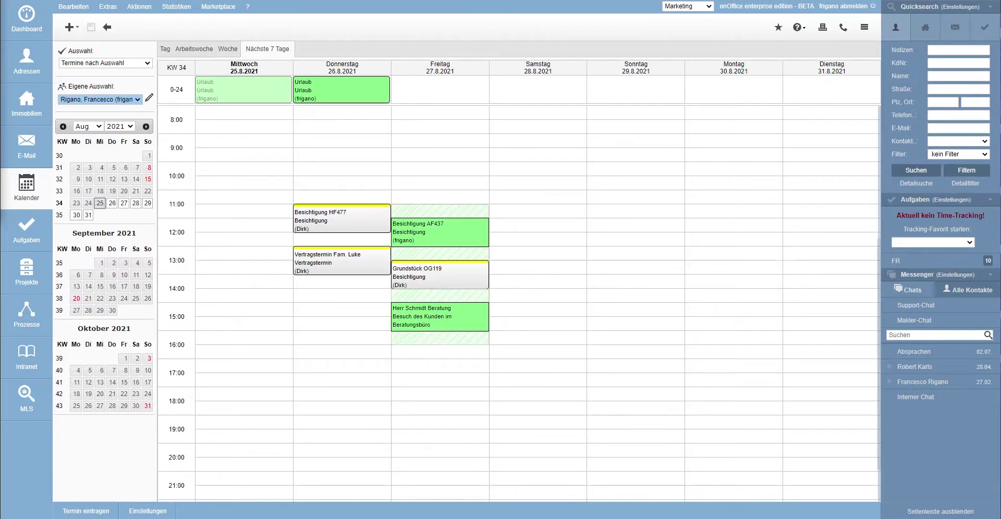
Open a new appointment on Friday 27.08.2021 and set its time to 11:30 until 12:00.
{"action": "left_click", "coordinate": [417, 198]}
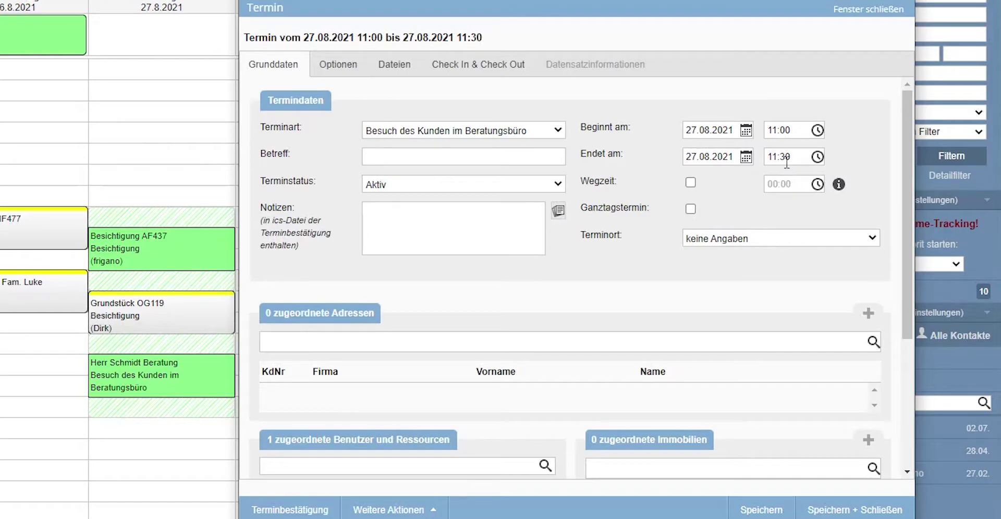
{"action": "scroll", "coordinate": [770, 128], "scroll_direction": "up", "scroll_amount": 1}
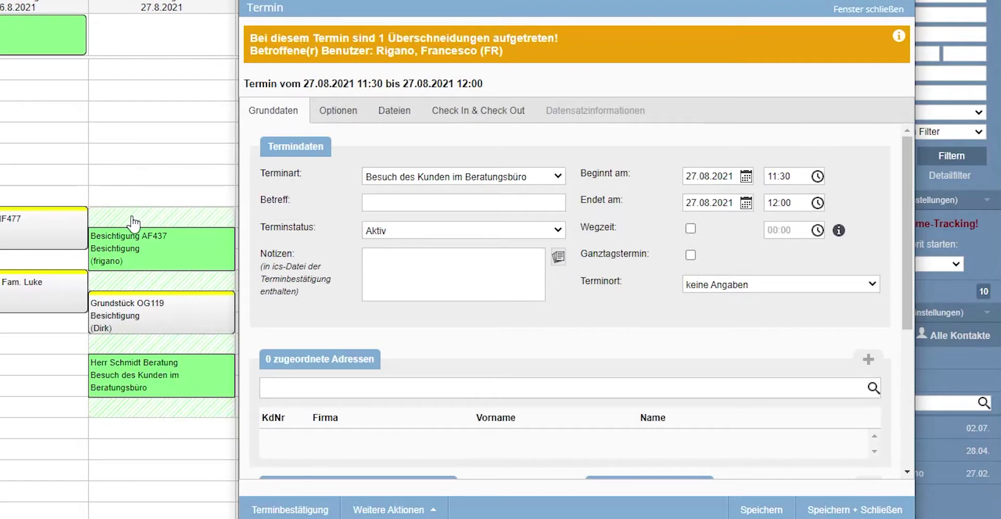
{"action": "mouse_move", "coordinate": [135, 222]}
{"action": "mouse_move", "coordinate": [190, 223]}
View the overlap details of the new appointment and set its start time to 11:00.
{"action": "left_click", "coordinate": [898, 43]}
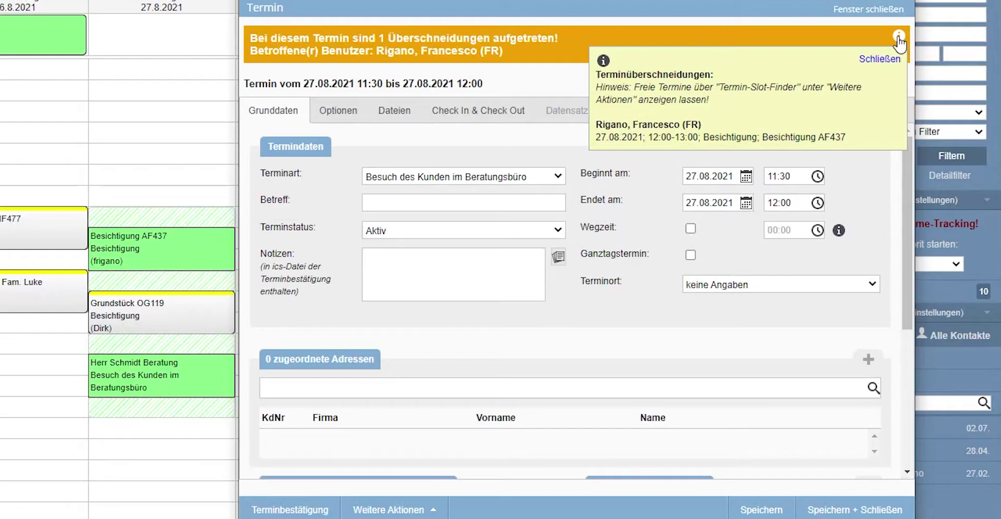
{"action": "left_click", "coordinate": [898, 42]}
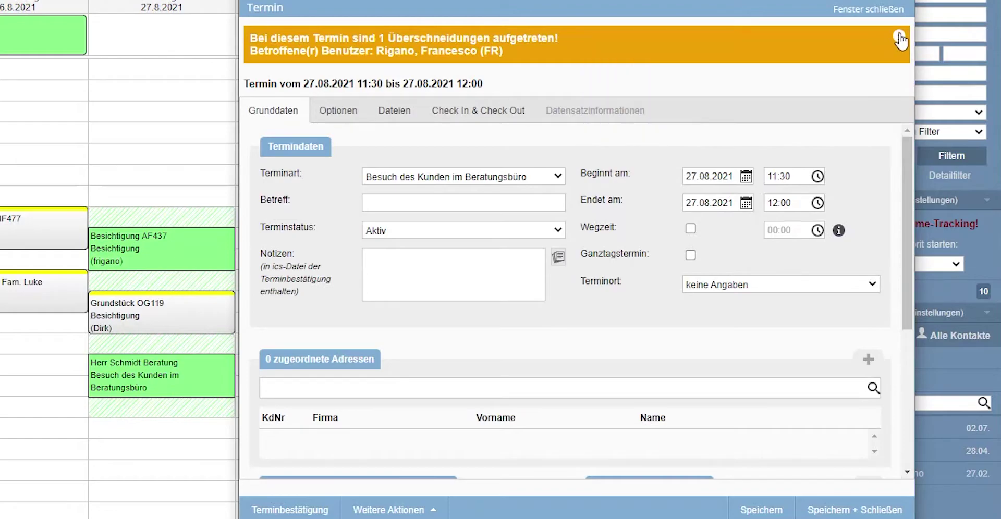
{"action": "left_click", "coordinate": [797, 176]}
{"action": "left_click", "coordinate": [851, 219]}
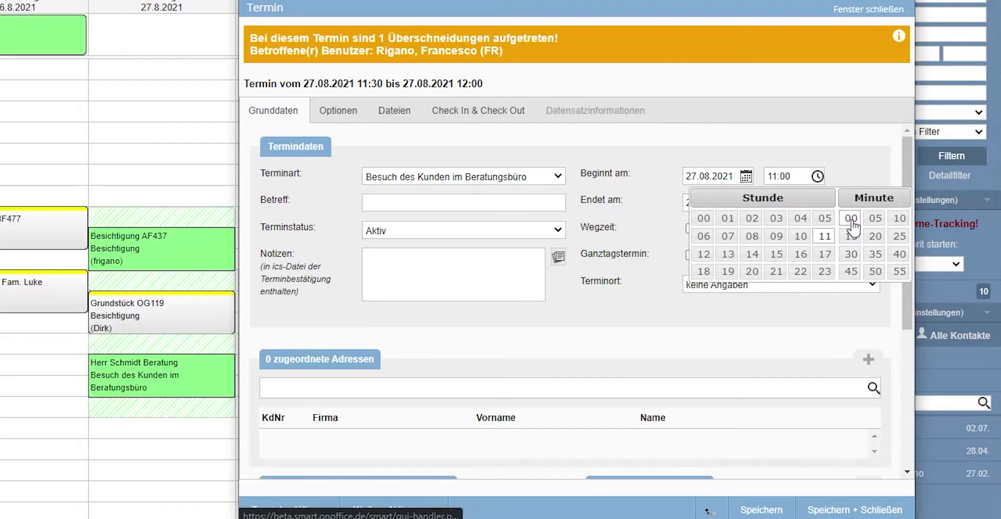
Set the Terminart to Besichtigung, enter the subject Besichtigung AF437 and check the Terminstatus choices.
{"action": "left_click", "coordinate": [558, 135]}
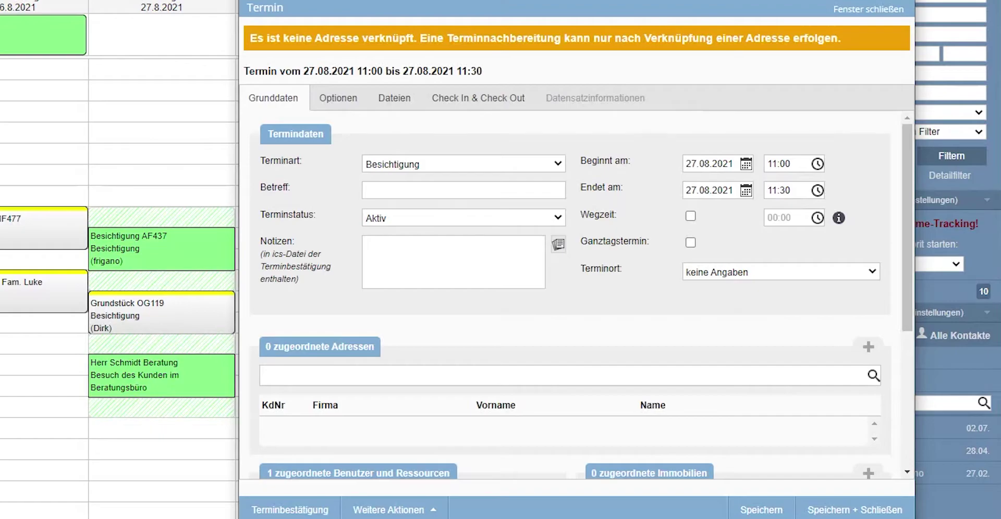
{"action": "type", "text": "Besichtigung AF437"}
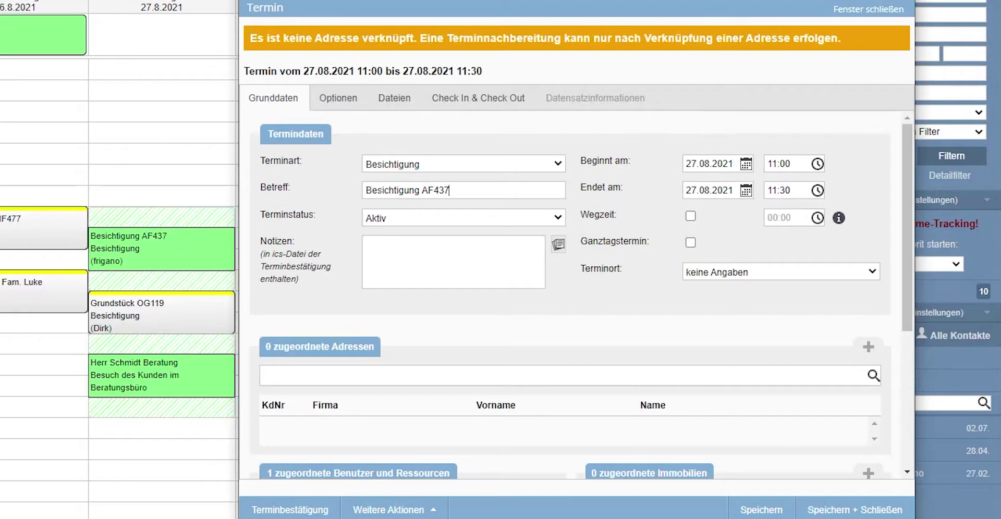
{"action": "left_click", "coordinate": [508, 218]}
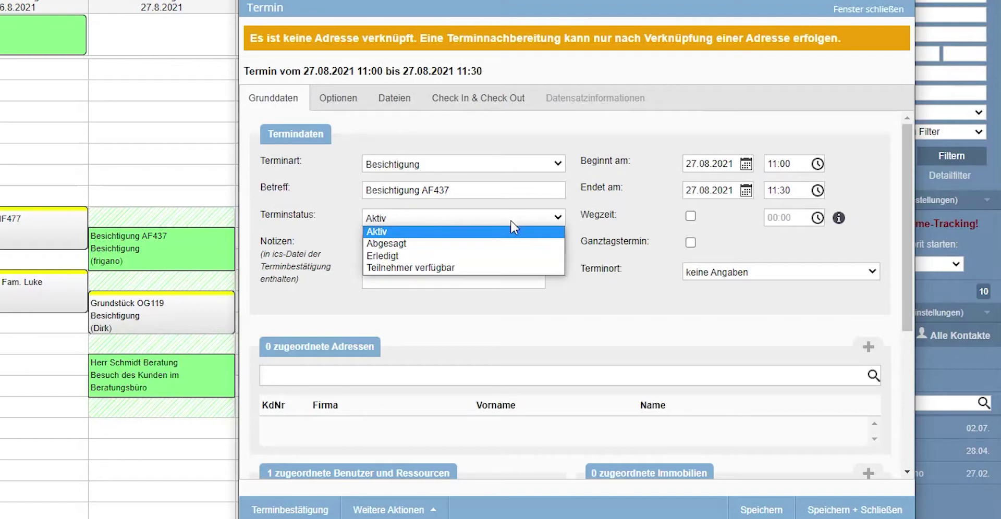
{"action": "left_click", "coordinate": [511, 221]}
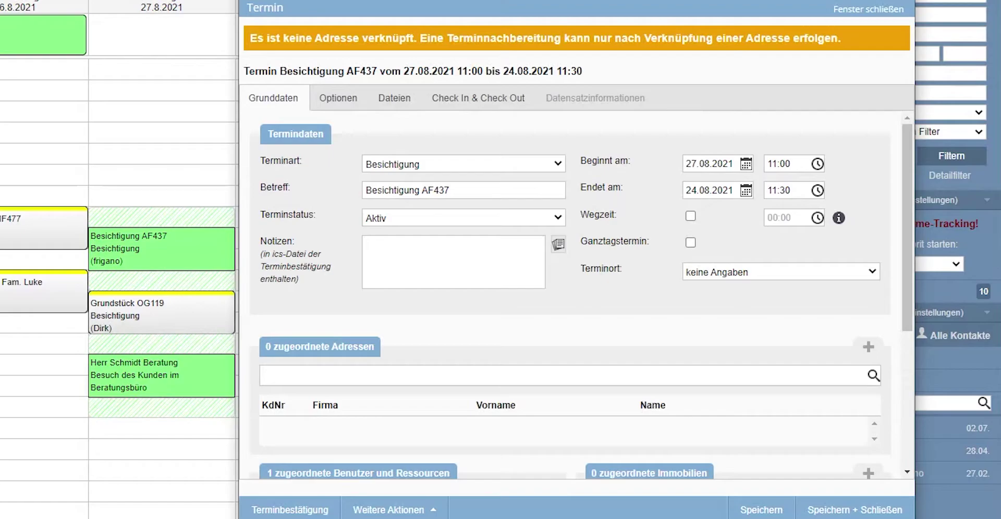
Try to save the appointment with the end date 24.08.2021, and reset the end date to 27.08.2021.
{"action": "left_click", "coordinate": [764, 510]}
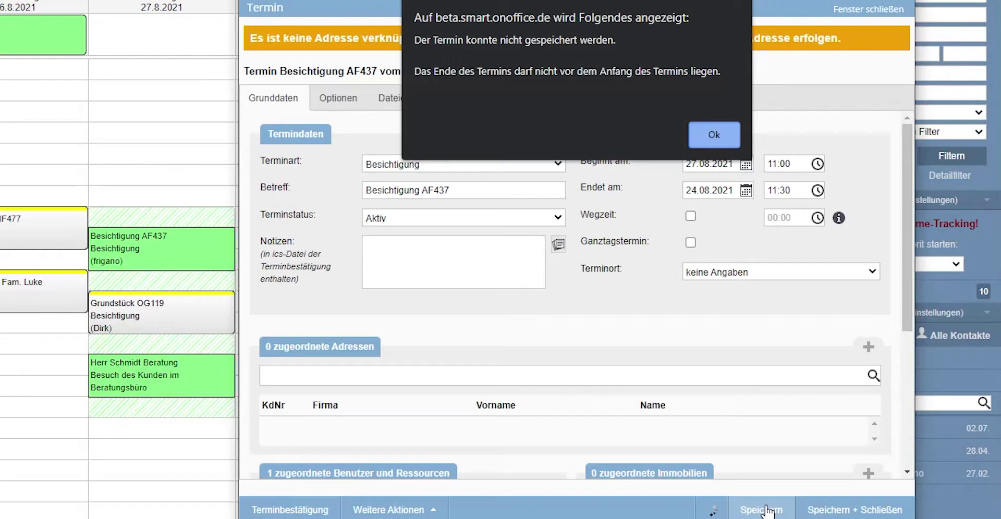
{"action": "key", "text": "Return"}
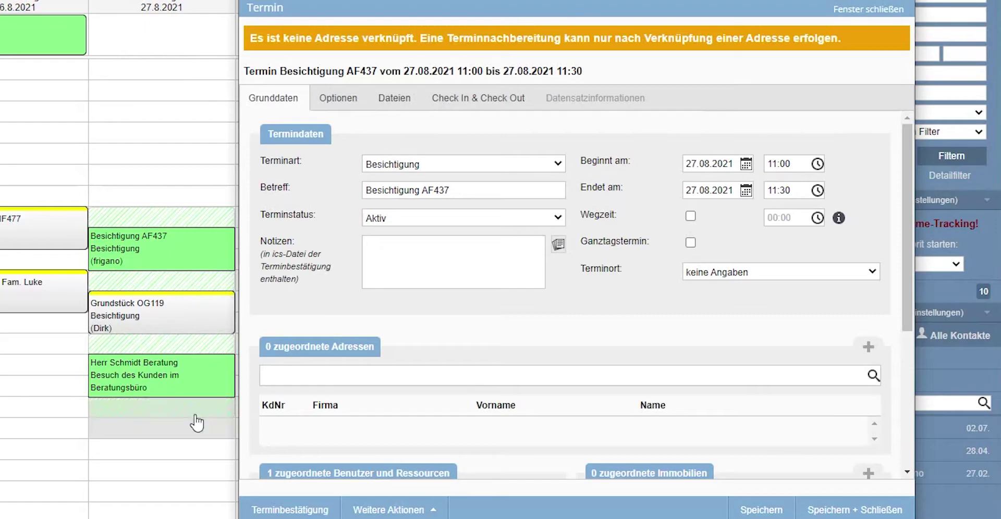
Enable Wegzeit for the appointment, move its start to 10:00 and set the travel time to 00:50.
{"action": "mouse_move", "coordinate": [158, 218]}
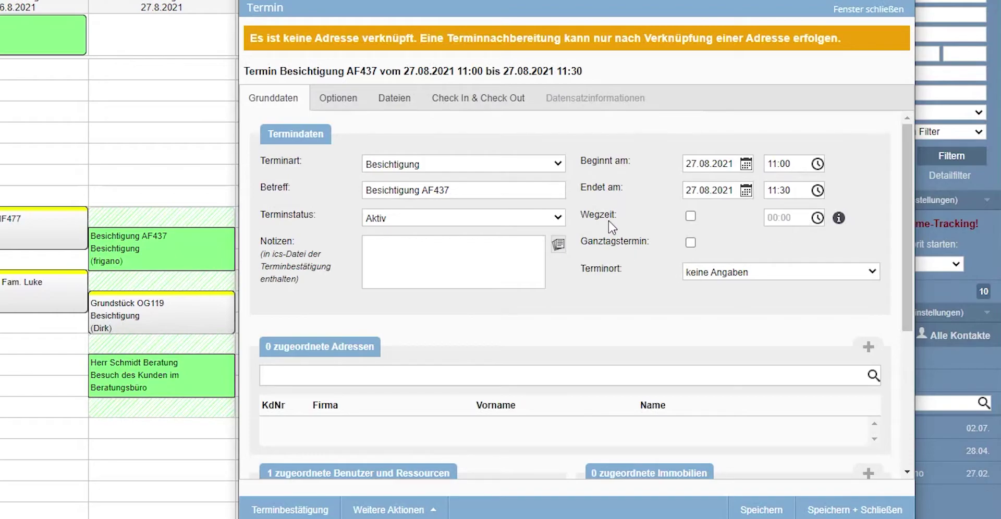
{"action": "left_click", "coordinate": [690, 216]}
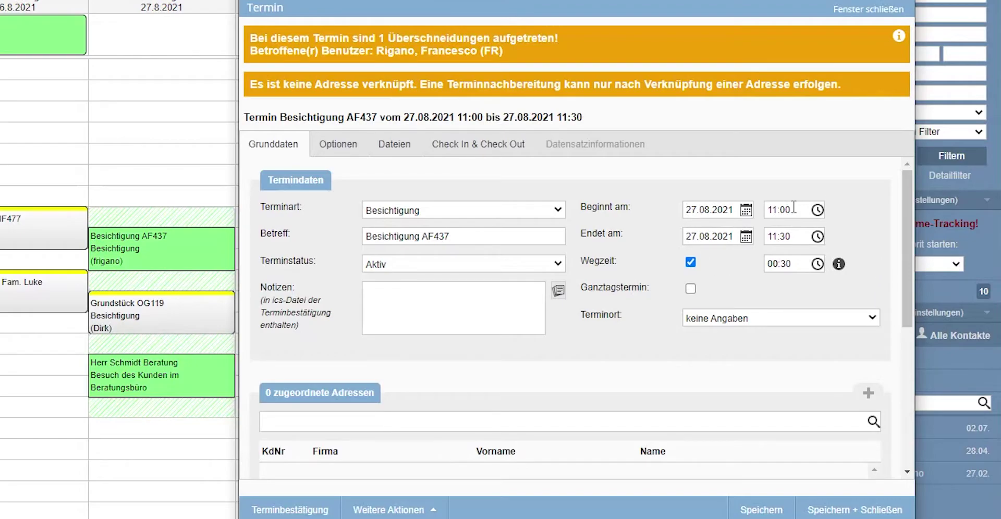
{"action": "type", "text": "10:00"}
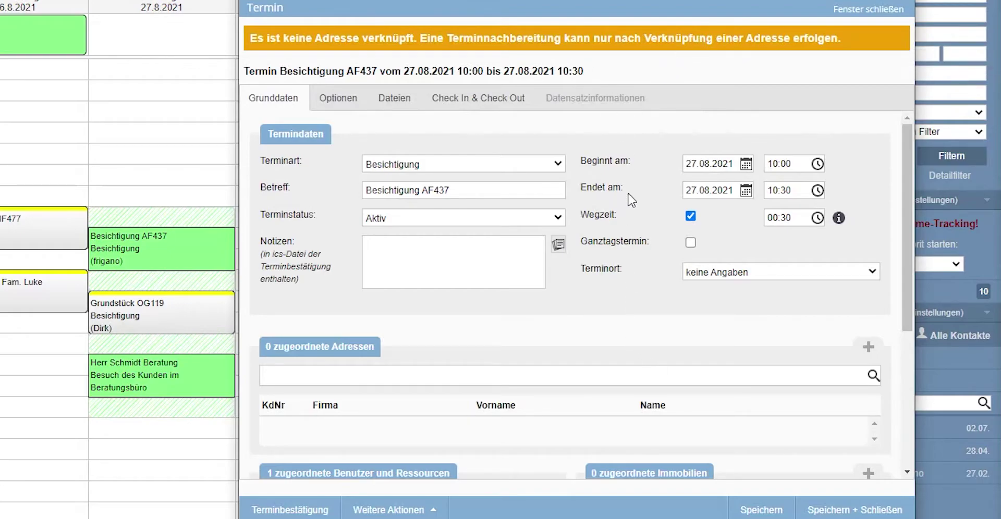
{"action": "left_click", "coordinate": [799, 217]}
{"action": "left_click", "coordinate": [876, 313]}
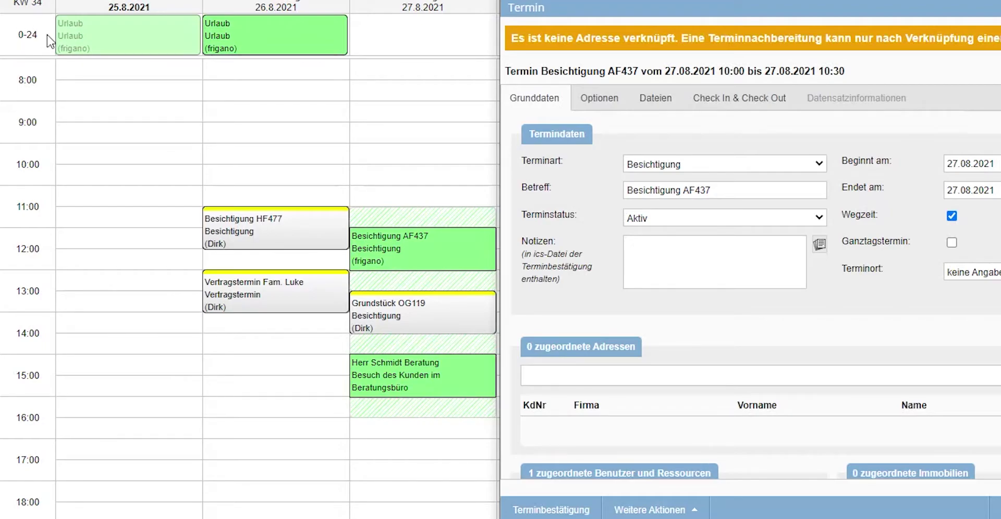
Look at how the all-day Urlaub entries are shown in the calendar behind the appointment form.
{"action": "mouse_move", "coordinate": [172, 35]}
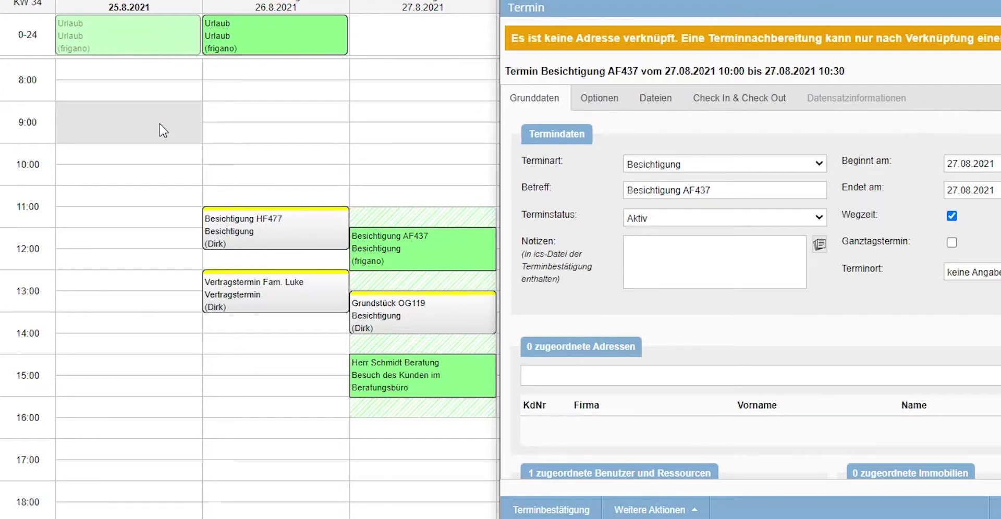
{"action": "scroll", "coordinate": [159, 123], "scroll_direction": "up", "scroll_amount": 3}
{"action": "scroll", "coordinate": [159, 124], "scroll_direction": "down", "scroll_amount": 3}
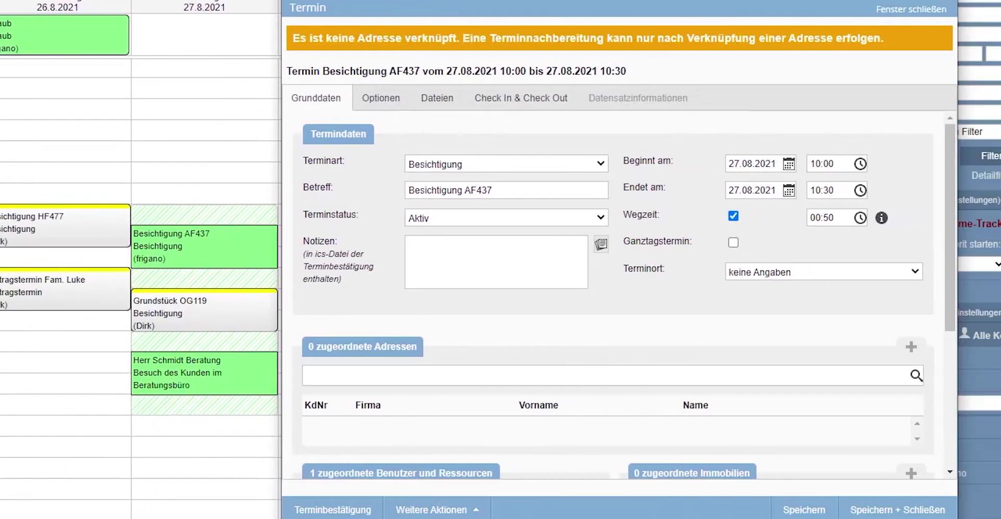
{"action": "scroll", "coordinate": [141, 260], "scroll_direction": "up", "scroll_amount": 3}
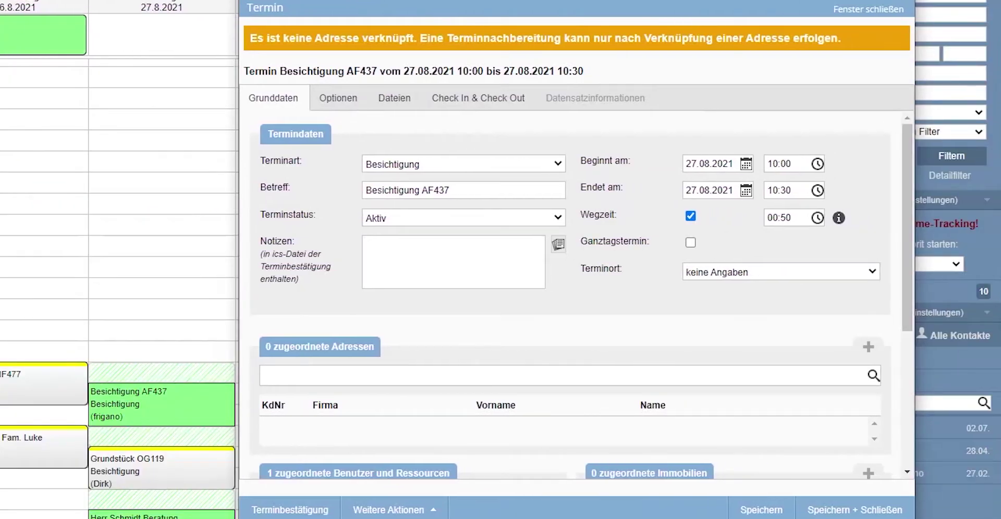
Set the Terminort to Videokonferenz and review the other location choices.
{"action": "left_click", "coordinate": [798, 275]}
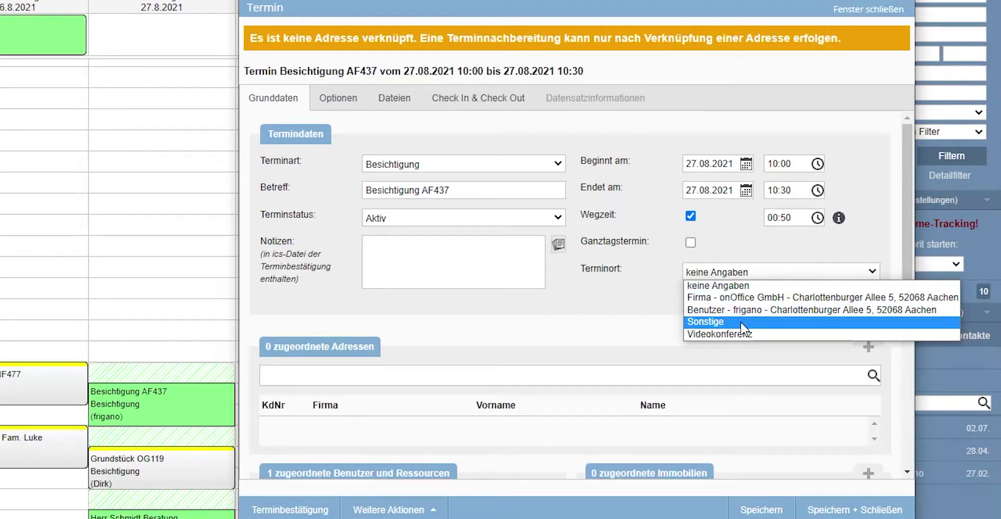
{"action": "left_click", "coordinate": [755, 337]}
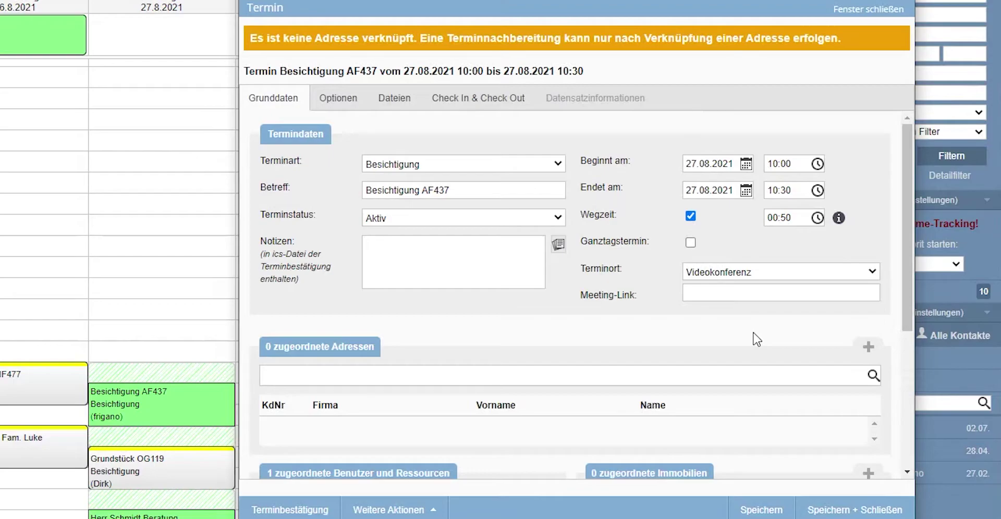
{"action": "left_click", "coordinate": [872, 272]}
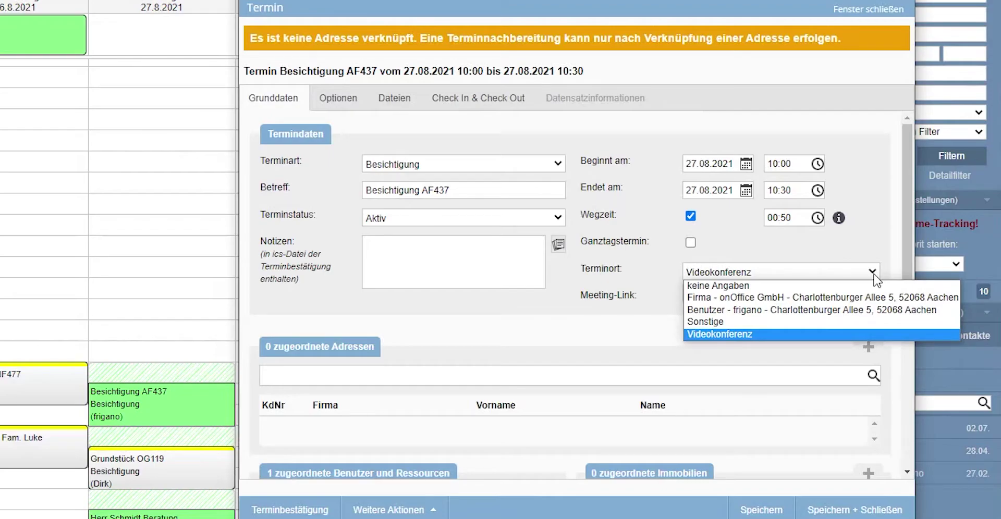
{"action": "left_click", "coordinate": [874, 275]}
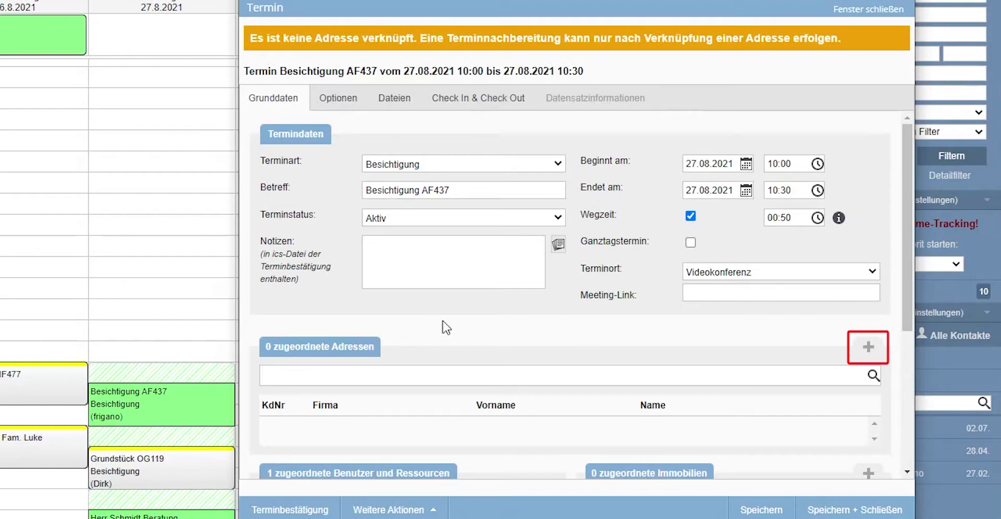
Search for the customer by surname, link the found address record to the appointment and check the Terminort choices.
{"action": "left_click", "coordinate": [868, 346]}
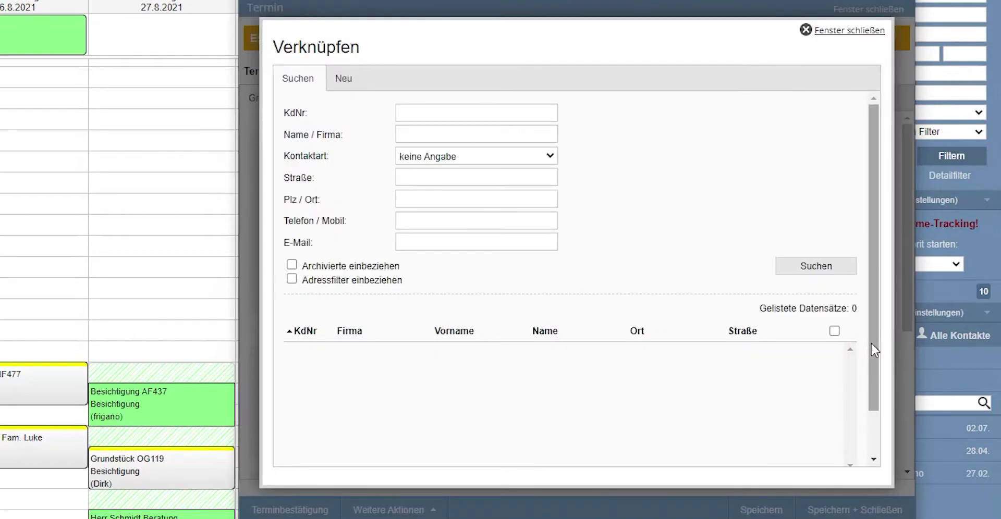
{"action": "type", "text": "schmidt"}
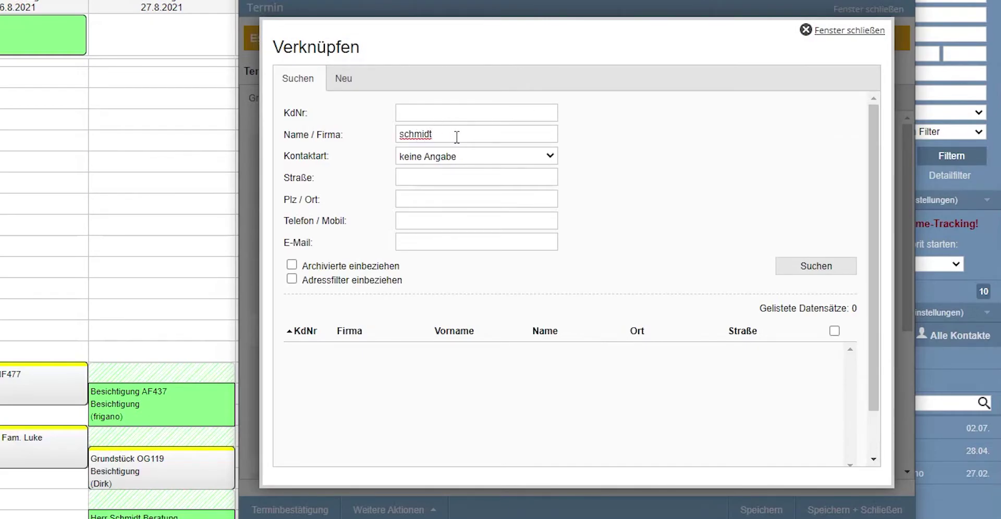
{"action": "left_click", "coordinate": [816, 267]}
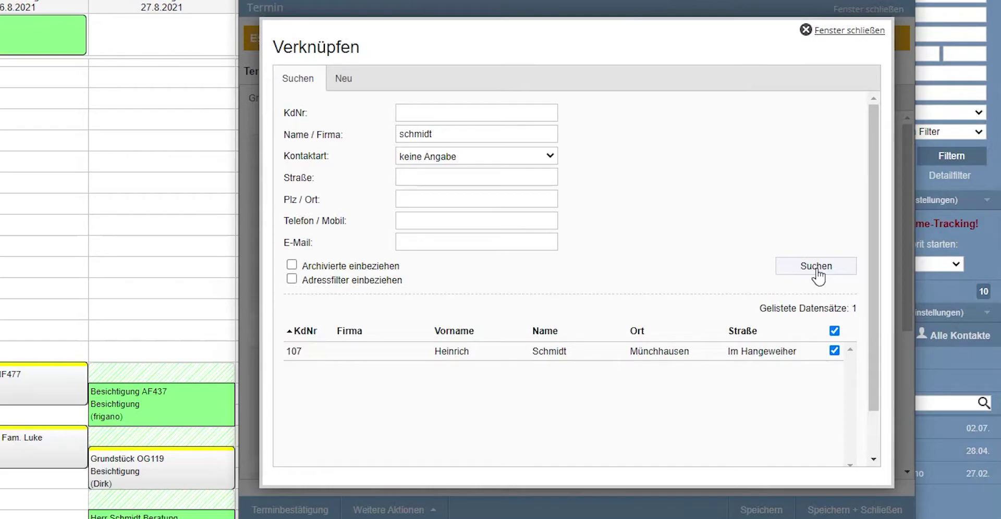
{"action": "left_click_drag", "start_coordinate": [879, 319], "coordinate": [879, 371]}
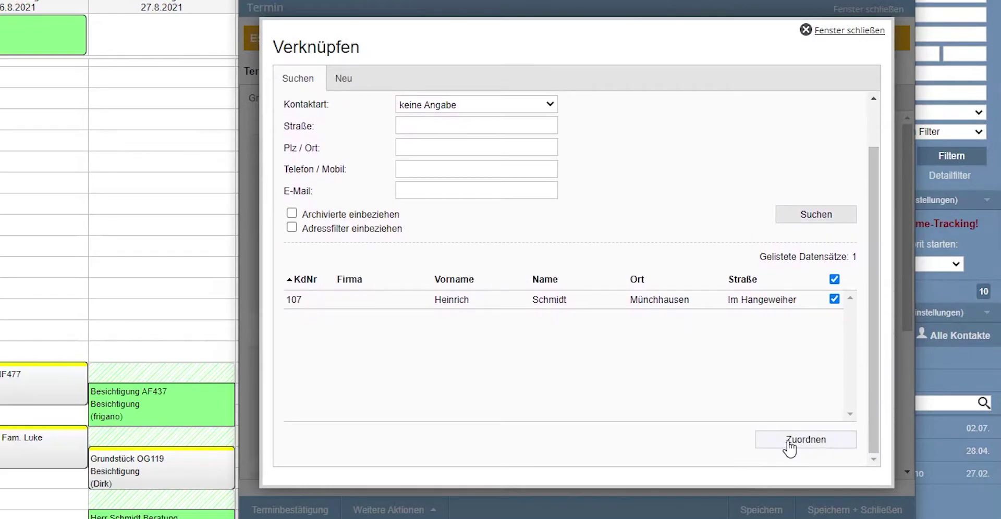
{"action": "left_click", "coordinate": [822, 443]}
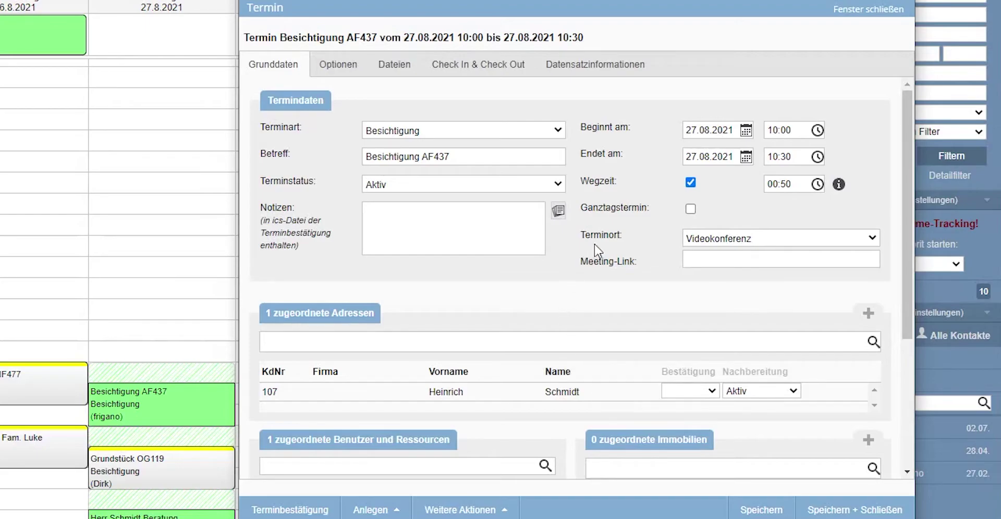
{"action": "left_click", "coordinate": [871, 239]}
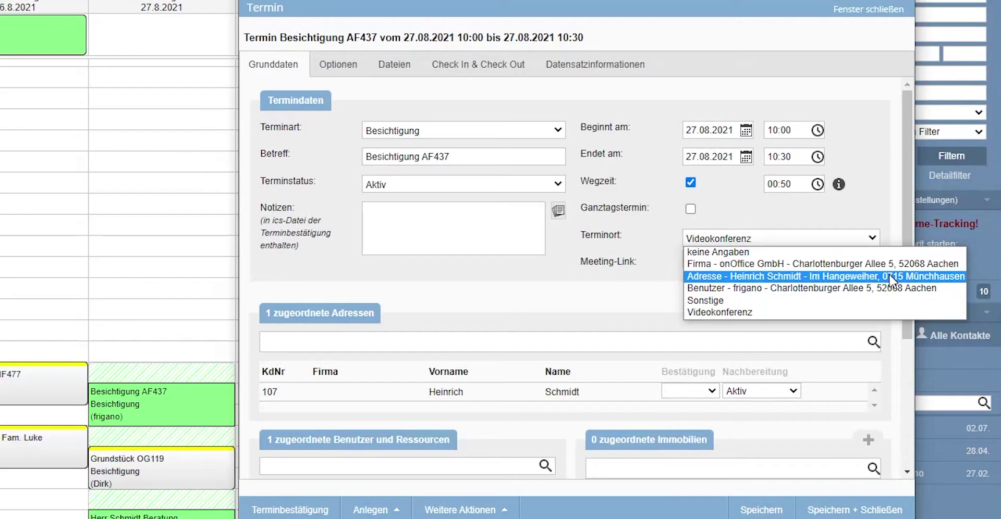
{"action": "left_click", "coordinate": [889, 376]}
Link the property AF437 from the customer's activities to the appointment.
{"action": "scroll", "coordinate": [890, 376], "scroll_direction": "down", "scroll_amount": 3}
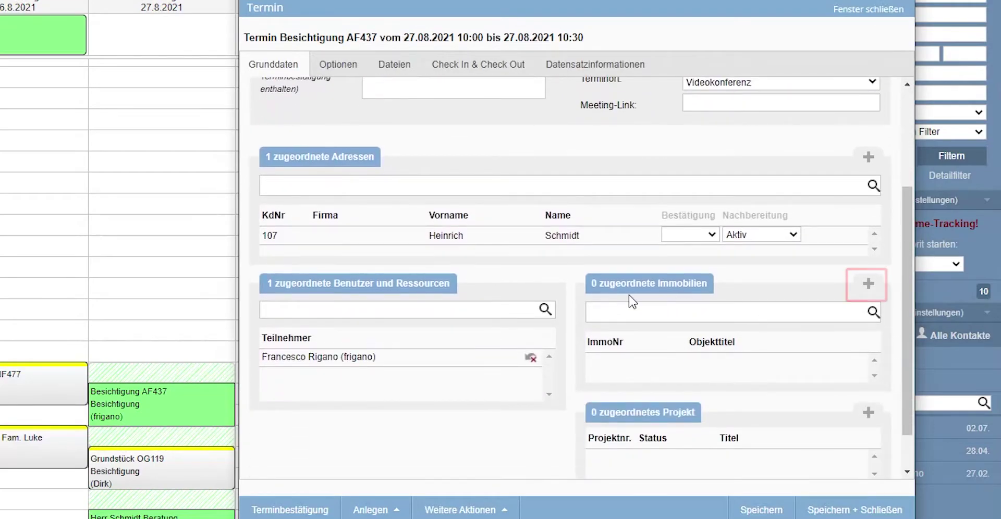
{"action": "left_click", "coordinate": [868, 285]}
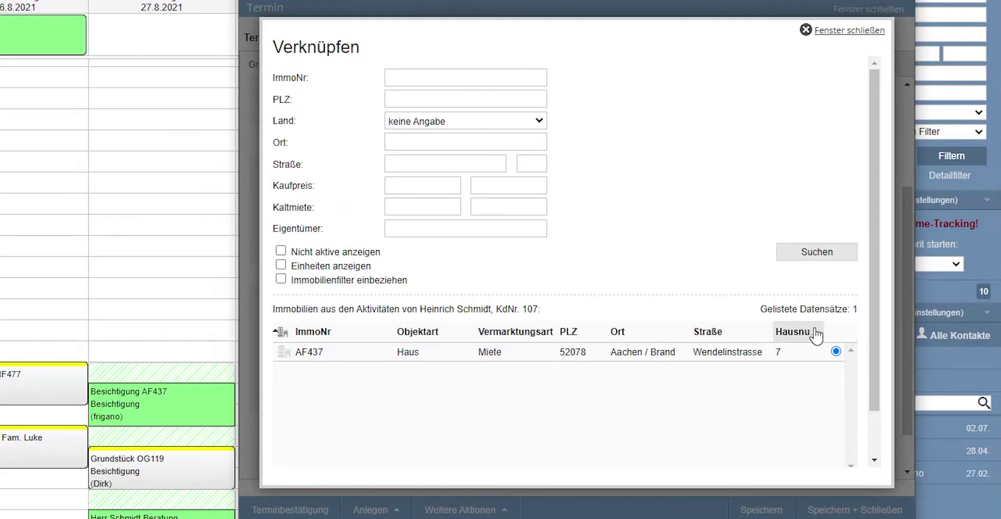
{"action": "scroll", "coordinate": [878, 179], "scroll_direction": "down", "scroll_amount": 1}
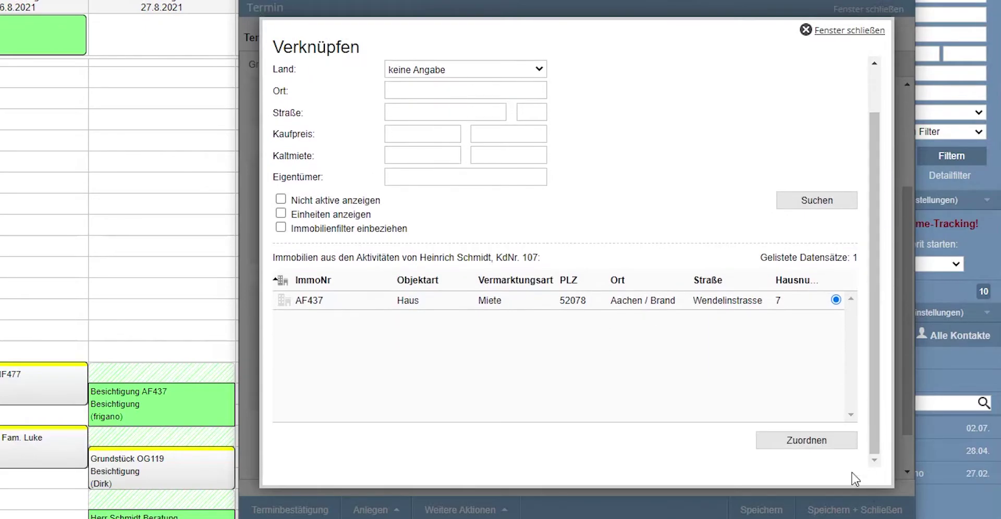
{"action": "left_click", "coordinate": [808, 442]}
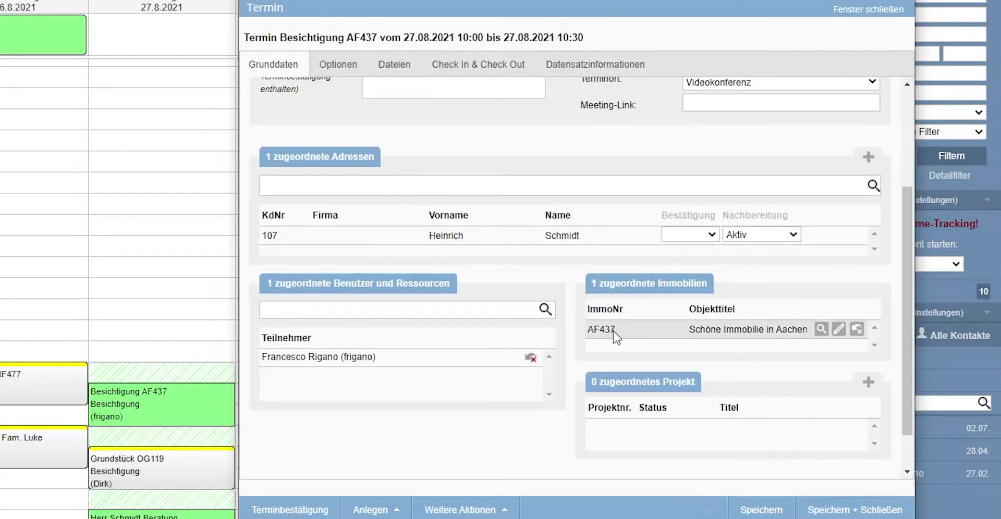
Set the Terminort to the address of the linked property.
{"action": "scroll", "coordinate": [784, 338], "scroll_direction": "up", "scroll_amount": 2}
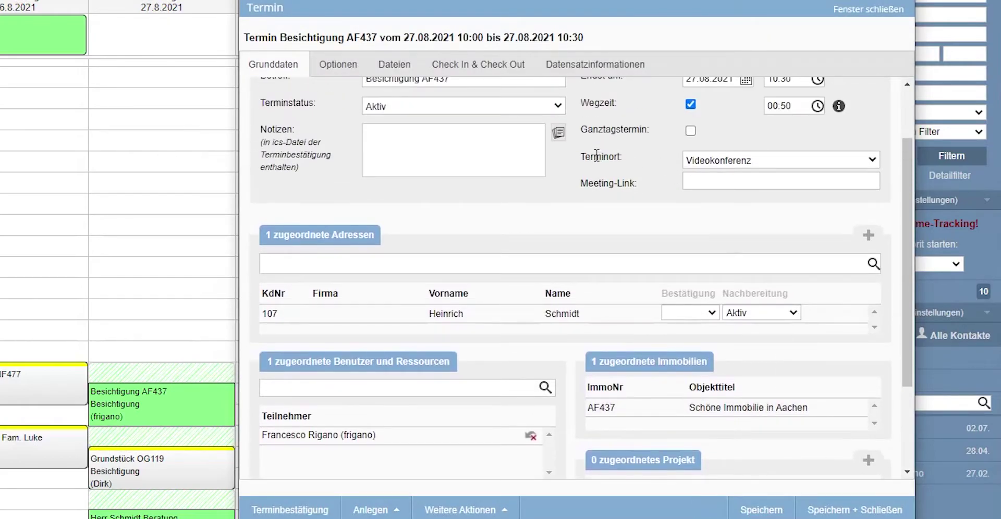
{"action": "left_click", "coordinate": [750, 166]}
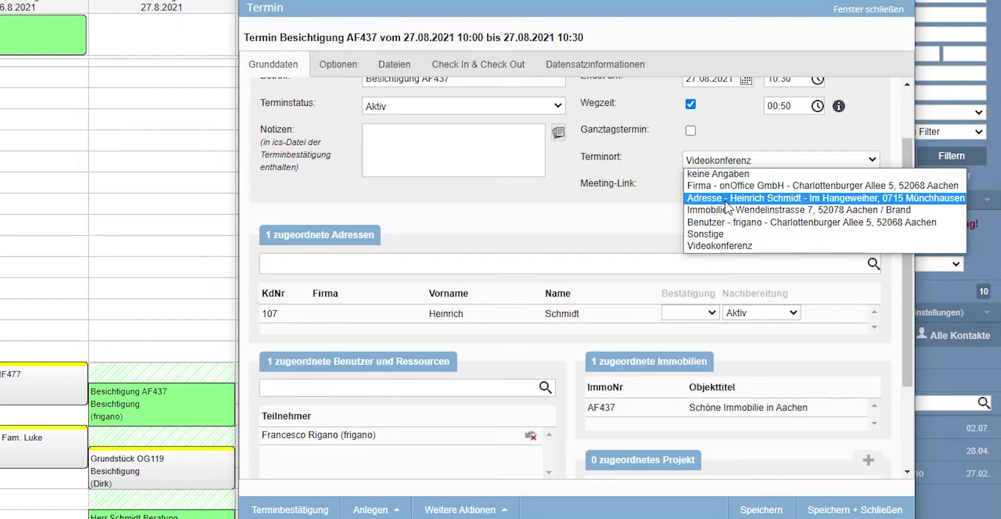
{"action": "left_click", "coordinate": [780, 213]}
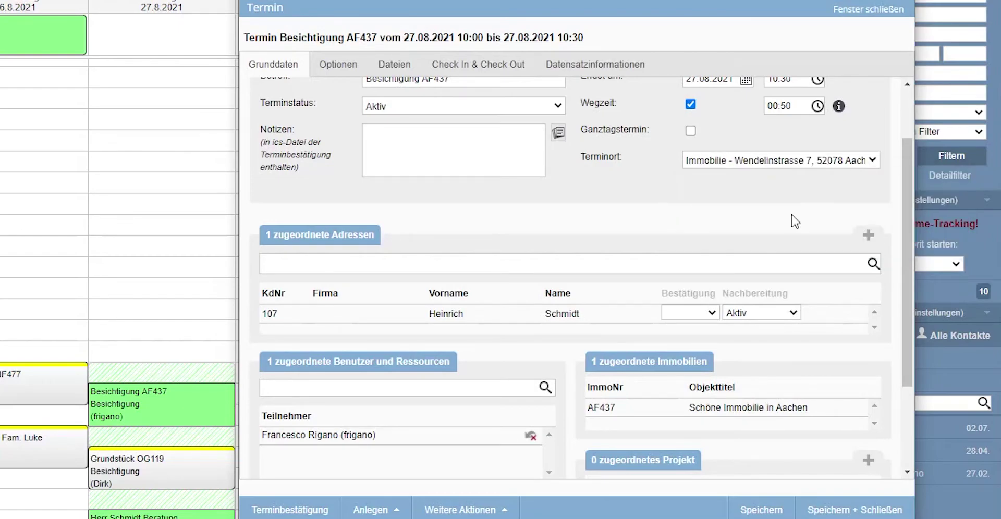
Search the users by the colleague's first name and add the colleague as a participant.
{"action": "scroll", "coordinate": [793, 216], "scroll_direction": "down", "scroll_amount": 3}
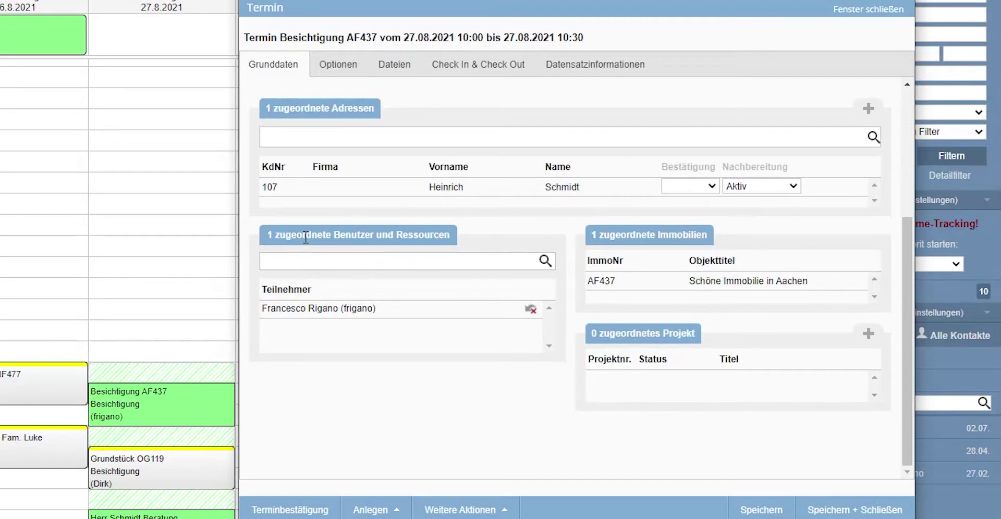
{"action": "left_click", "coordinate": [337, 260]}
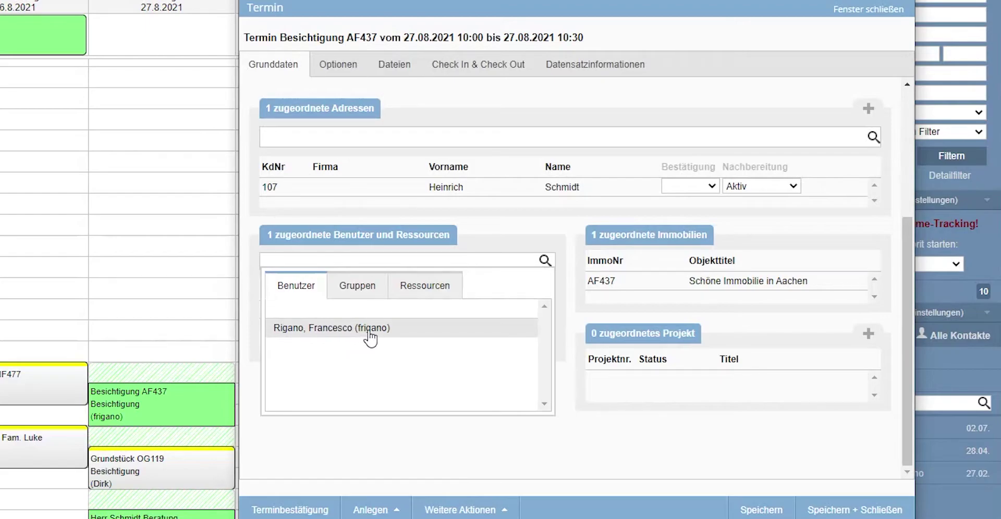
{"action": "type", "text": "robert"}
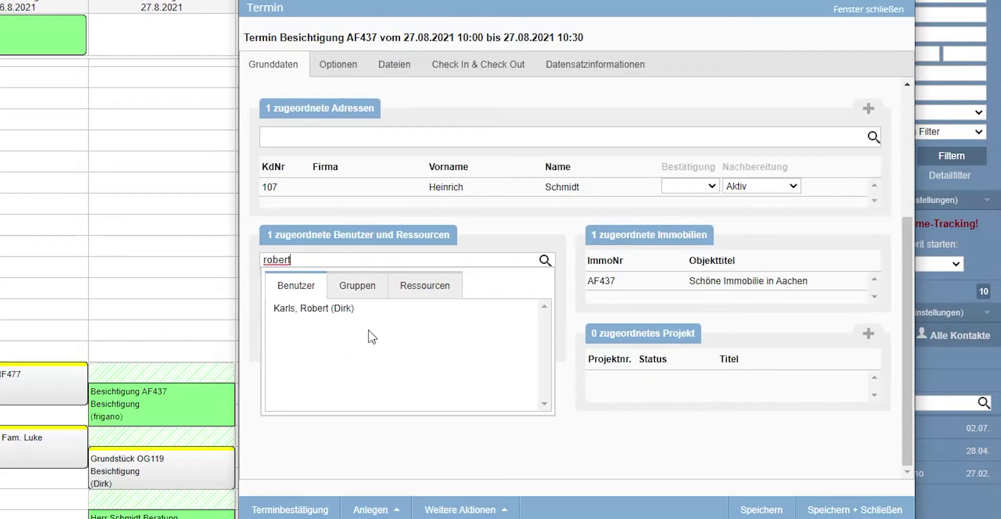
{"action": "left_click", "coordinate": [344, 312]}
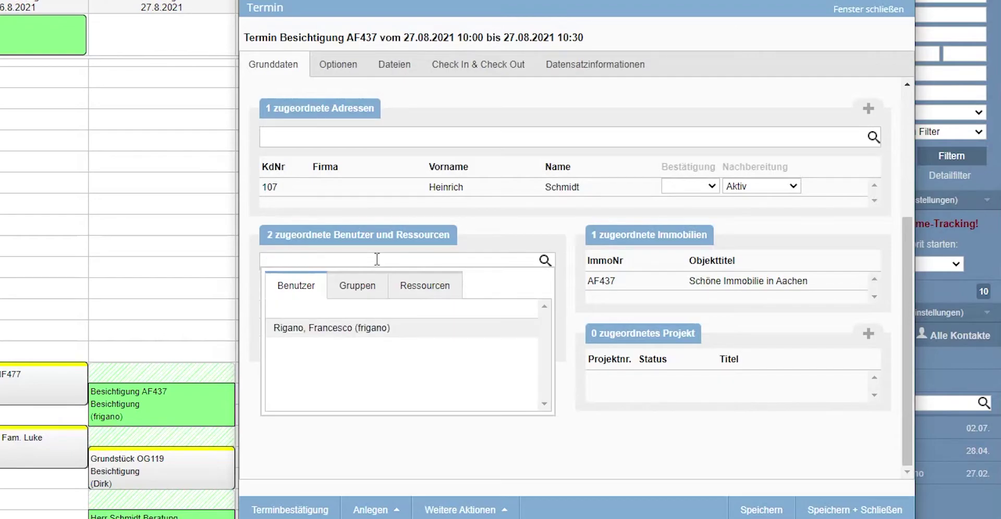
Assign the Firmenfahrzeug resource to the appointment and remove the first-listed user from the participants.
{"action": "left_click", "coordinate": [368, 294]}
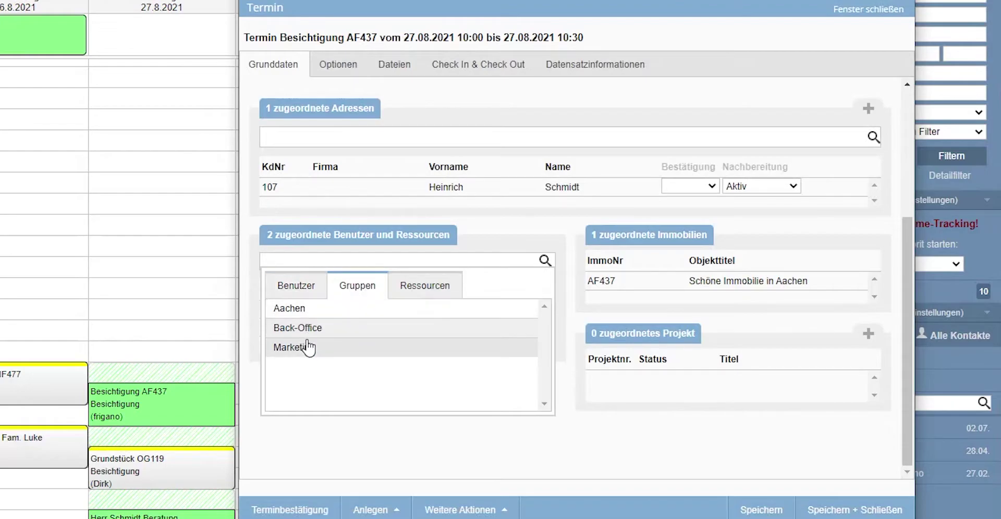
{"action": "left_click", "coordinate": [434, 289]}
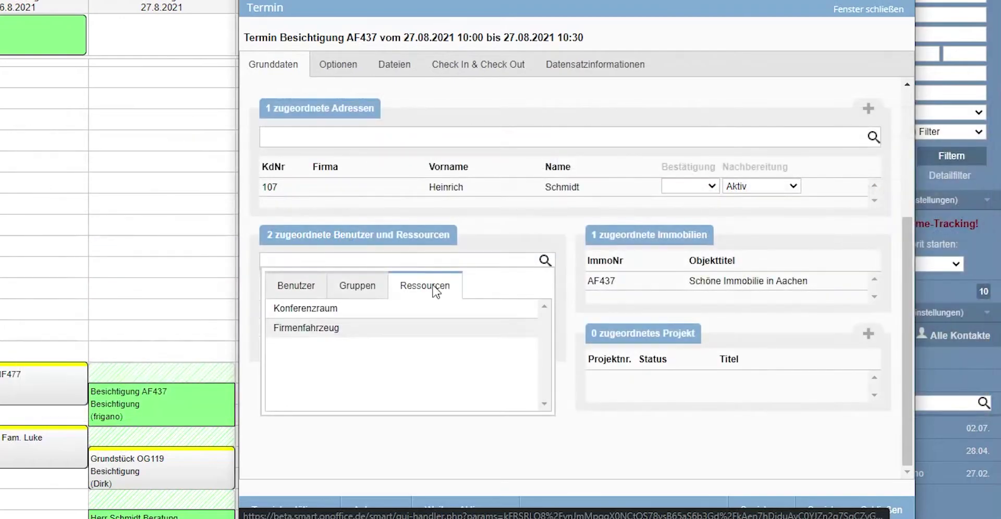
{"action": "left_click", "coordinate": [296, 336]}
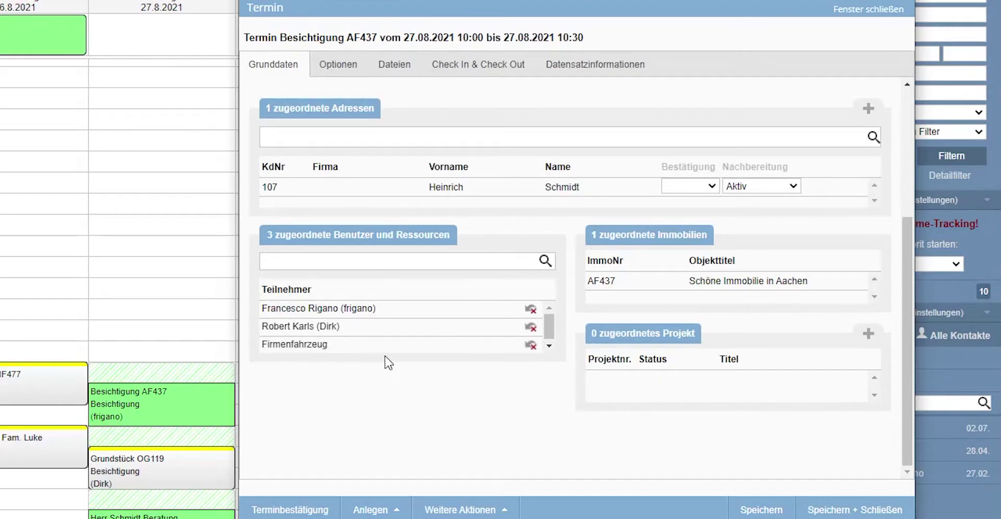
{"action": "left_click", "coordinate": [531, 313]}
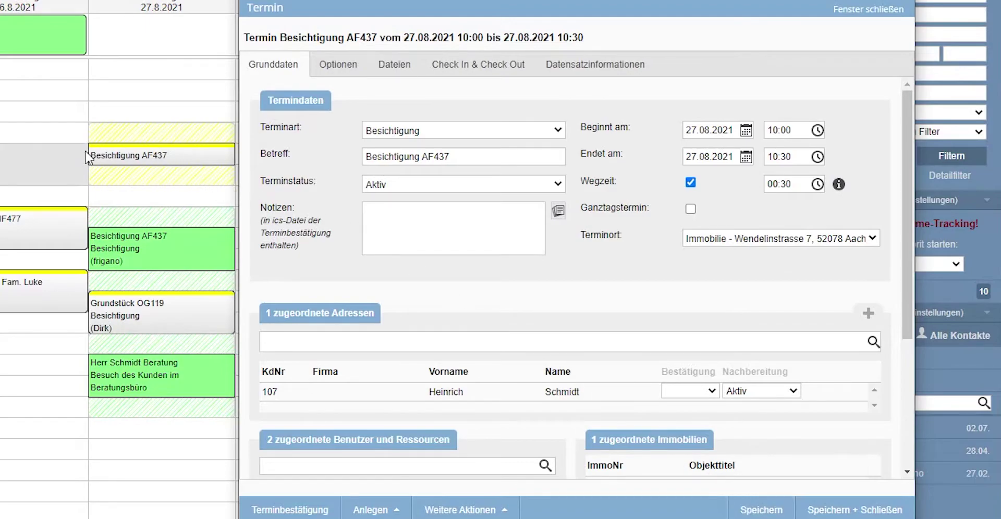
Compare how the Besichtigung AF437 entries appear in the calendar and check what can be created from the appointment.
{"action": "mouse_move", "coordinate": [163, 160]}
{"action": "mouse_move", "coordinate": [163, 256]}
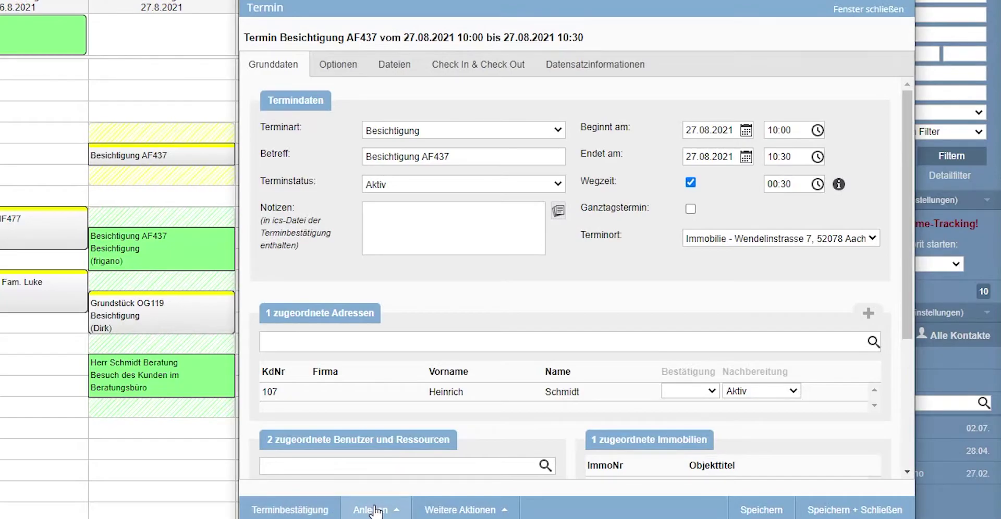
{"action": "left_click", "coordinate": [397, 514]}
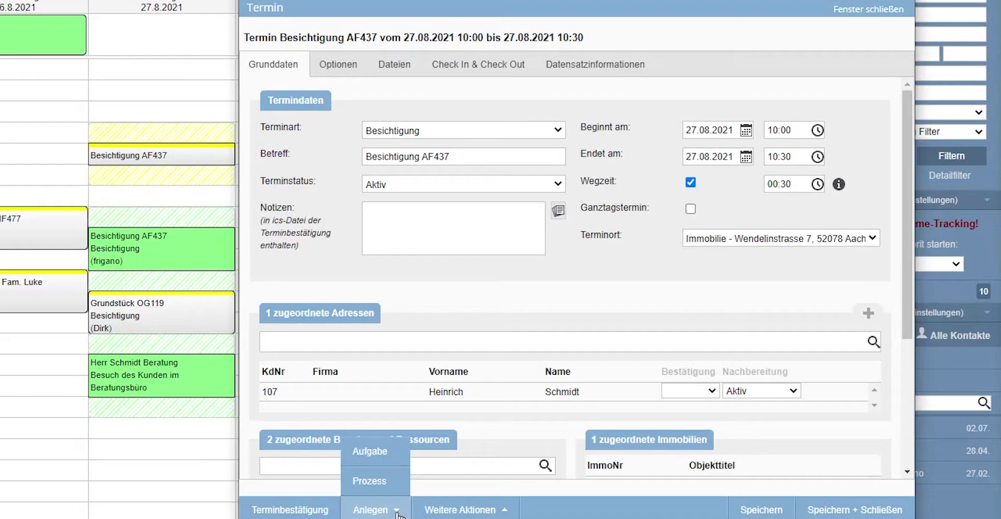
Notify the Marketing group about the appointment by e-mail using Büro informieren.
{"action": "left_click", "coordinate": [464, 511]}
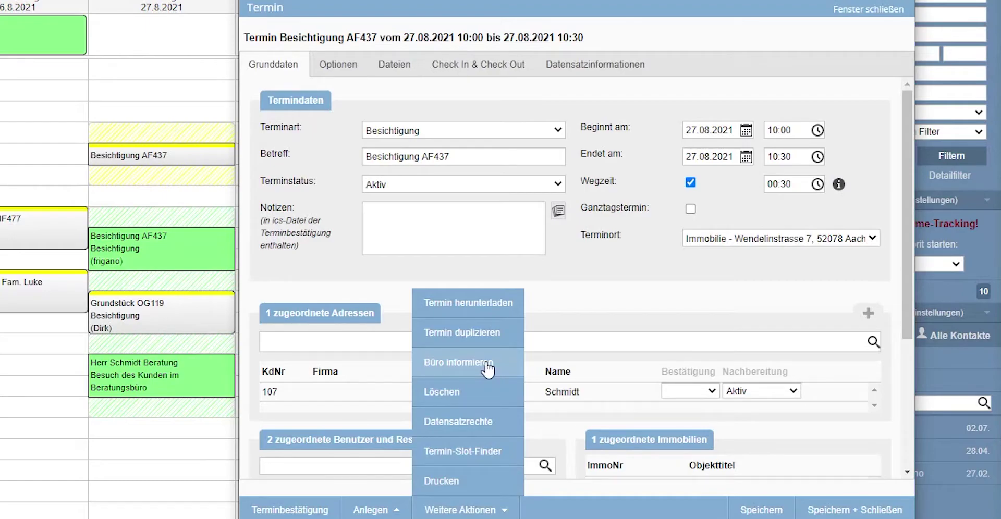
{"action": "left_click", "coordinate": [488, 368]}
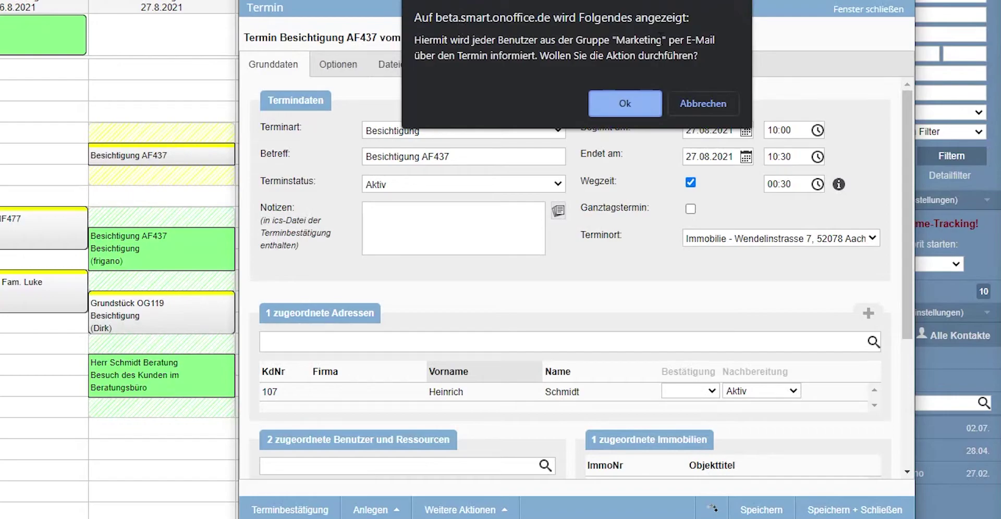
{"action": "key", "text": "Return"}
Open the Termin-Slot-Finder for the appointment and set the Arbeitszeit from 10:00 to 12:00.
{"action": "left_click", "coordinate": [503, 510]}
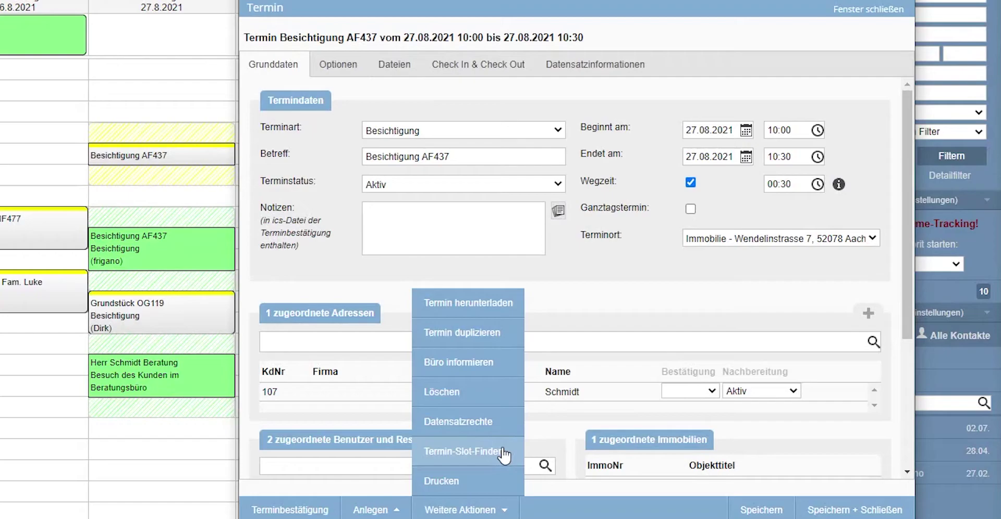
{"action": "left_click", "coordinate": [462, 451]}
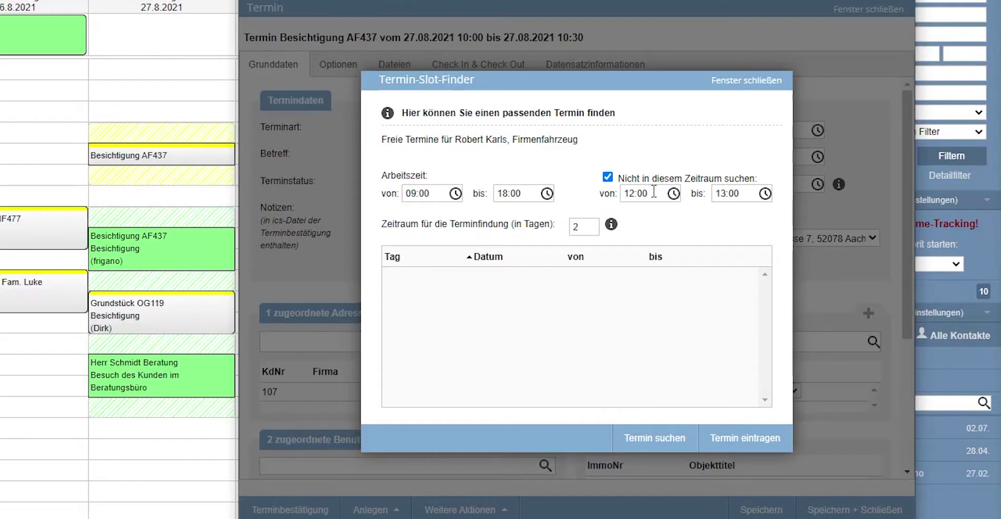
{"action": "left_click", "coordinate": [455, 193]}
{"action": "left_click", "coordinate": [517, 253]}
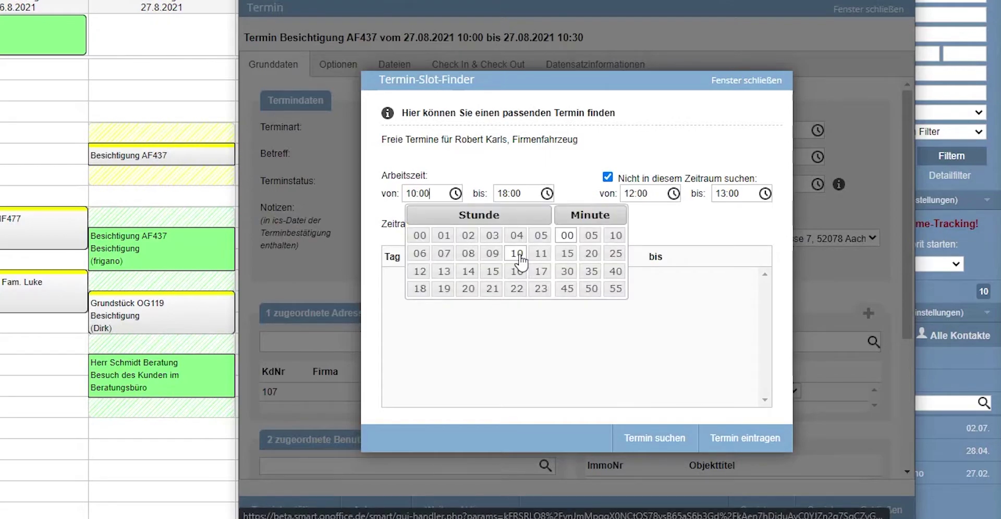
{"action": "left_click", "coordinate": [517, 193]}
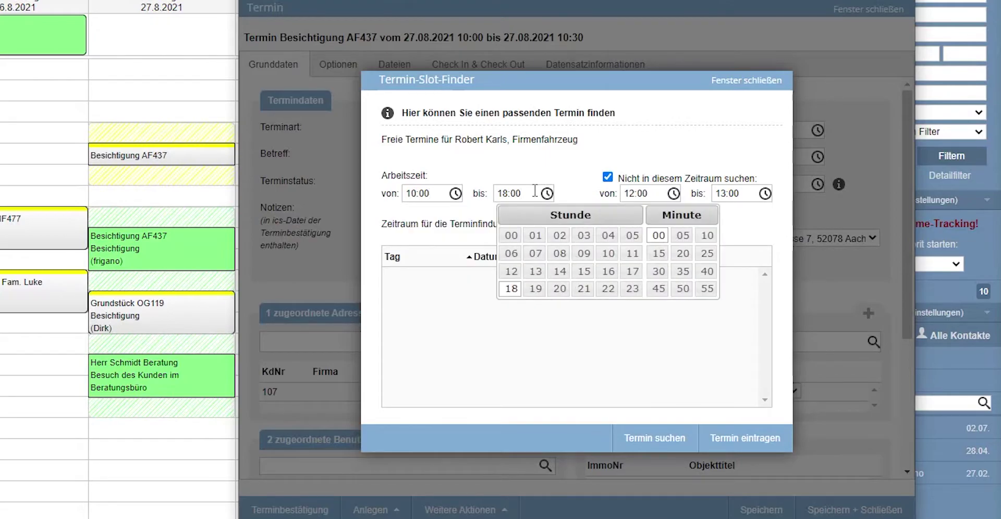
{"action": "left_click", "coordinate": [511, 271]}
Exclude the period from 13:00 to 14:00 from the slot search.
{"action": "left_click", "coordinate": [656, 194]}
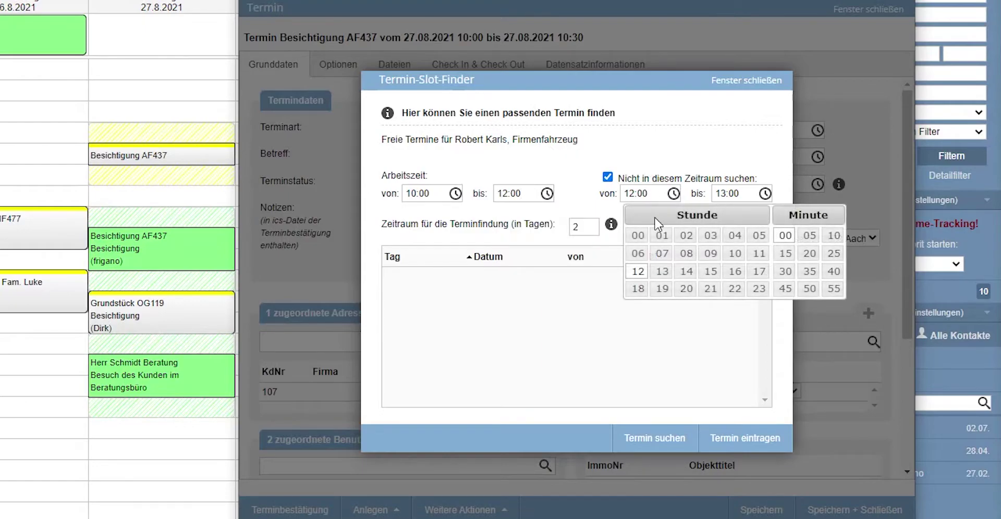
{"action": "left_click", "coordinate": [662, 271]}
{"action": "left_click", "coordinate": [749, 194]}
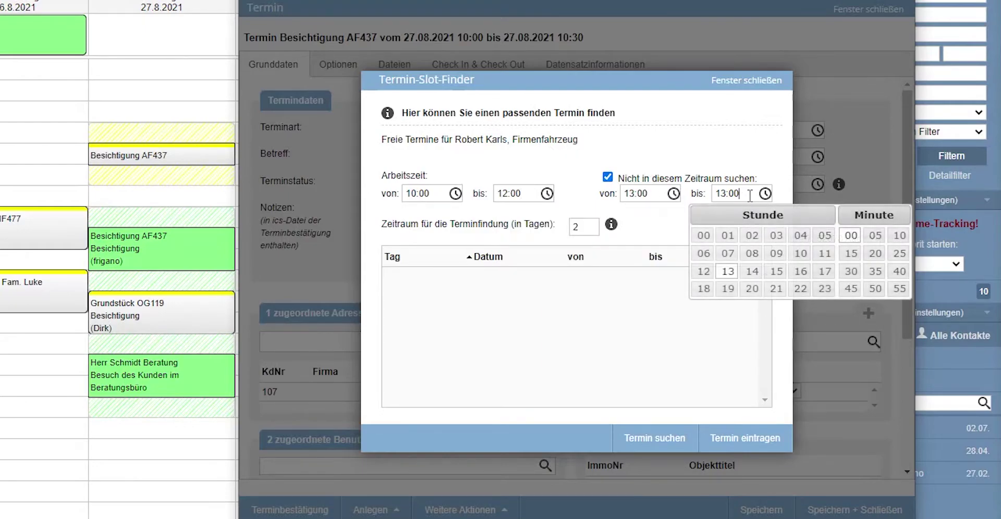
{"action": "left_click", "coordinate": [753, 272]}
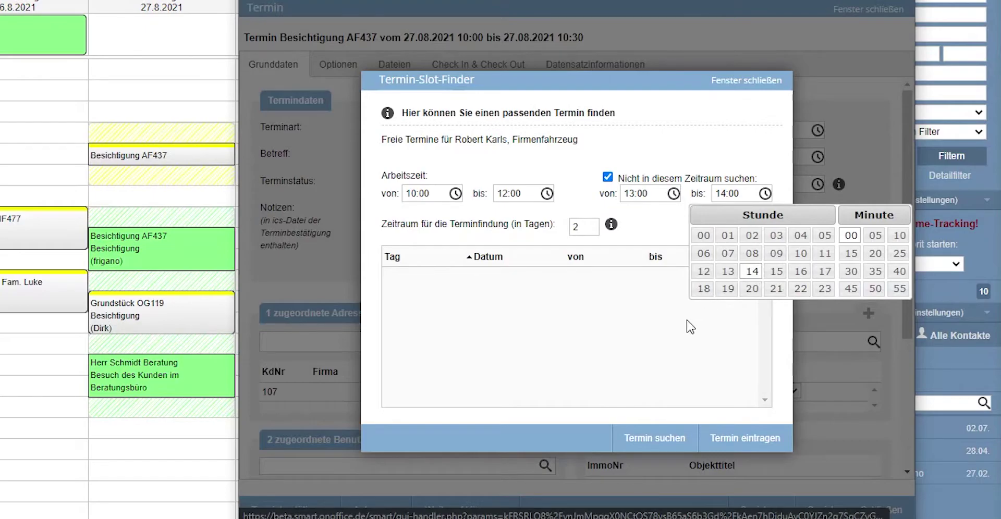
Search for free appointment slots over a period of 2 days and leave the Termin-Slot-Finder.
{"action": "left_click_drag", "start_coordinate": [585, 227], "coordinate": [563, 232]}
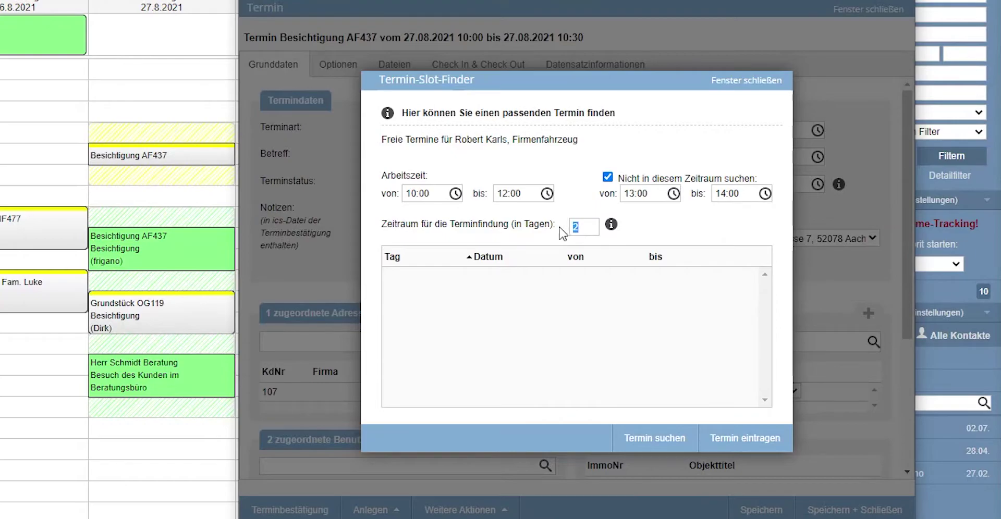
{"action": "left_click", "coordinate": [656, 440]}
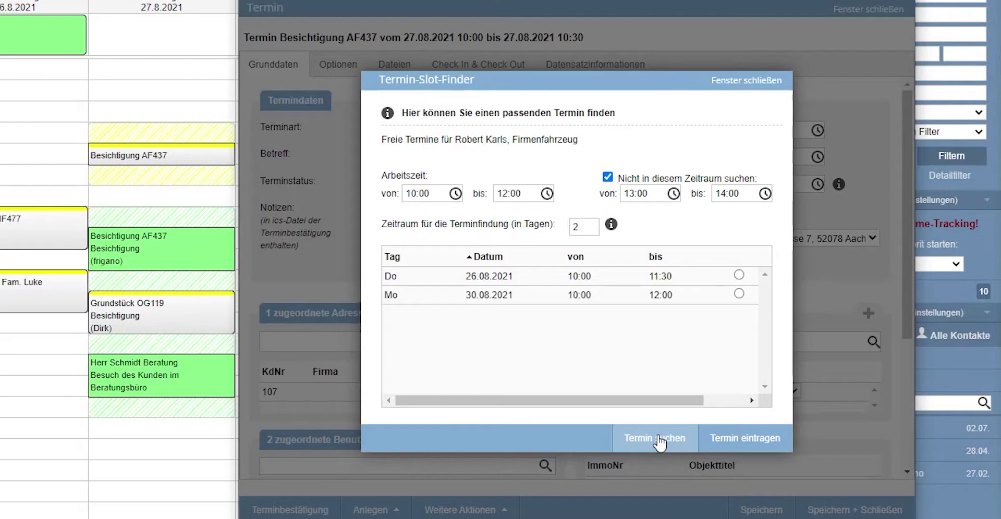
{"action": "left_click", "coordinate": [727, 444]}
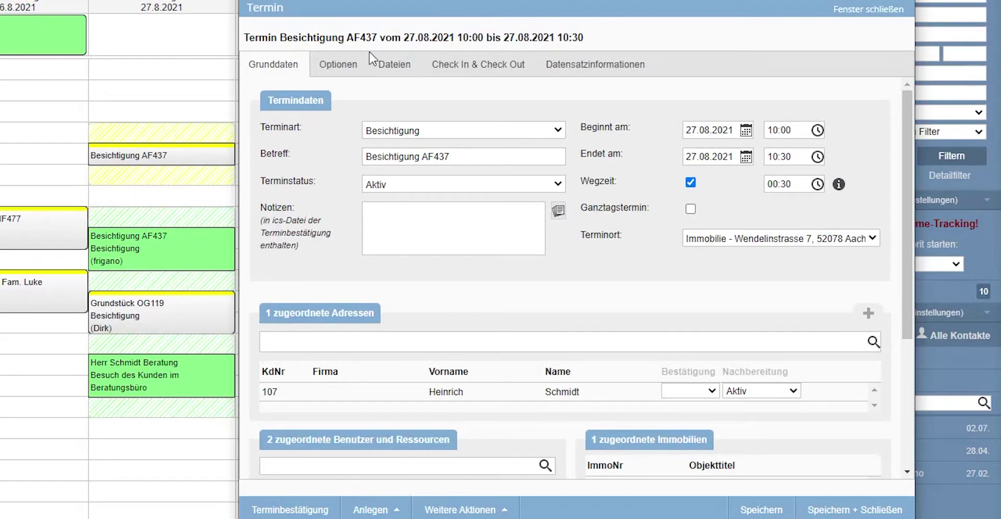
Set the appointment's reminder to 15 Minuten for Alle, restricted to confirmed participants.
{"action": "left_click", "coordinate": [329, 70]}
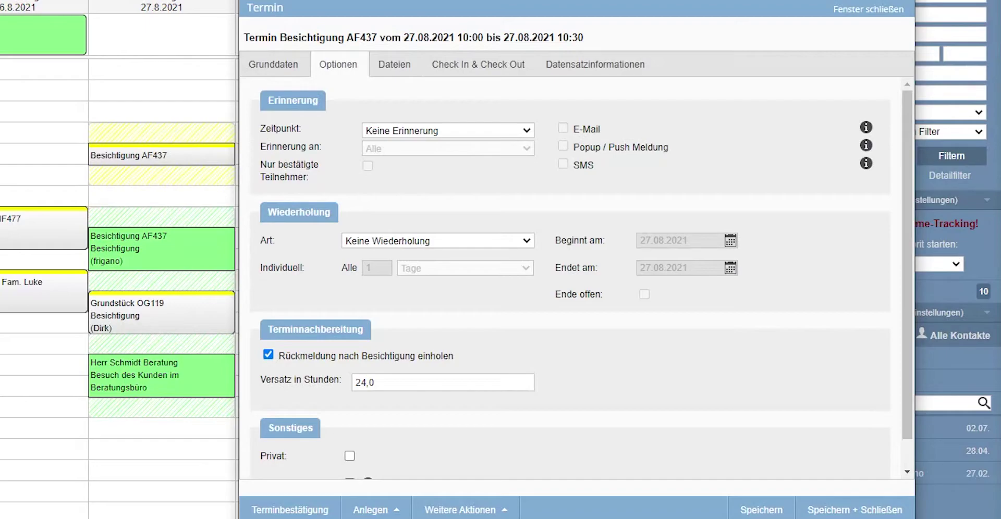
{"action": "left_click", "coordinate": [434, 131]}
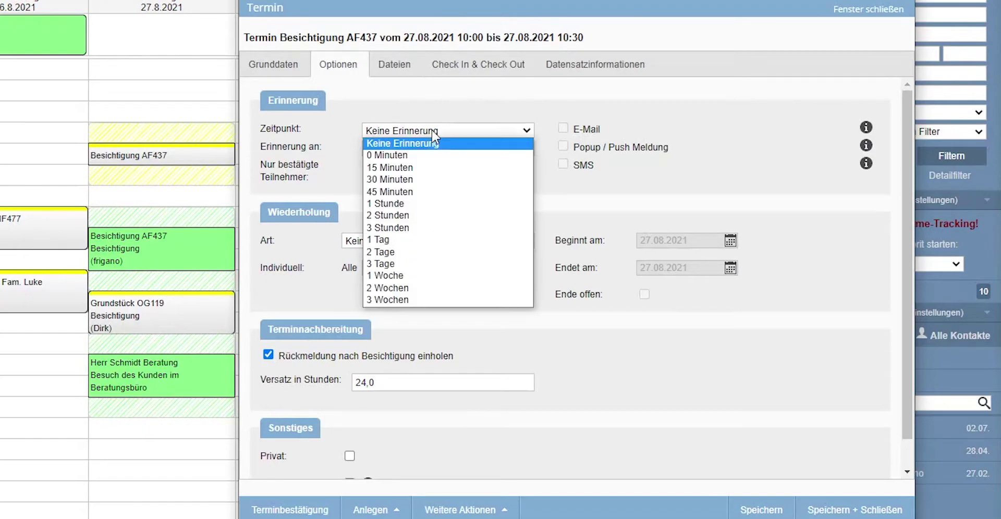
{"action": "left_click", "coordinate": [414, 168]}
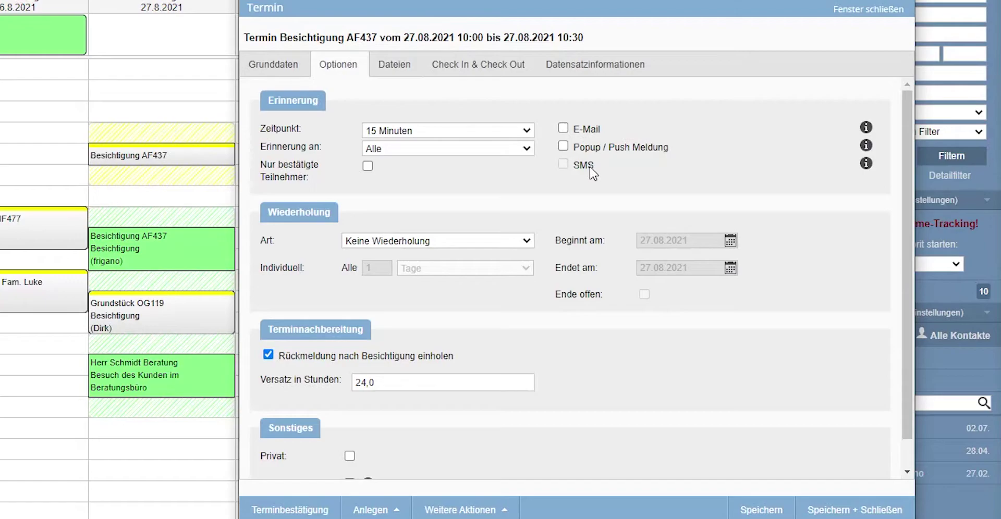
{"action": "left_click", "coordinate": [491, 149]}
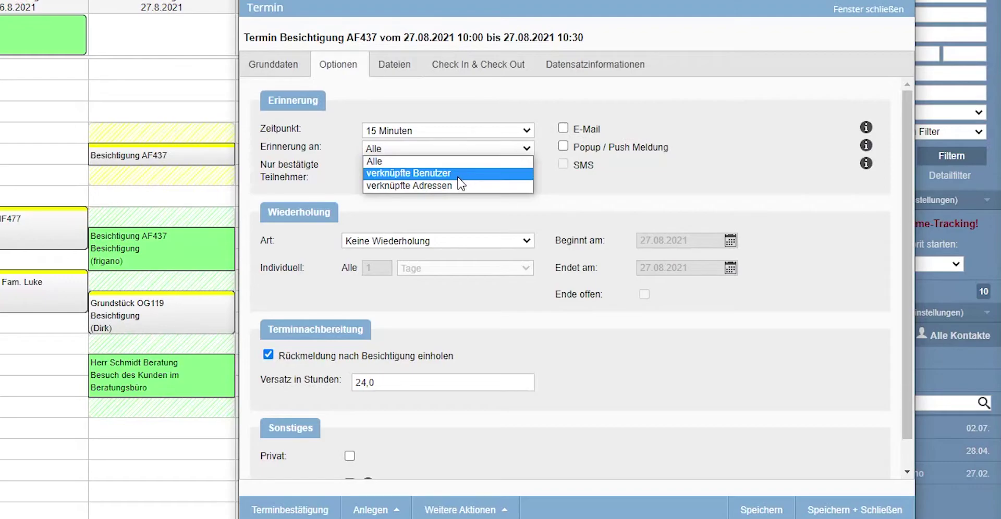
{"action": "left_click", "coordinate": [624, 197]}
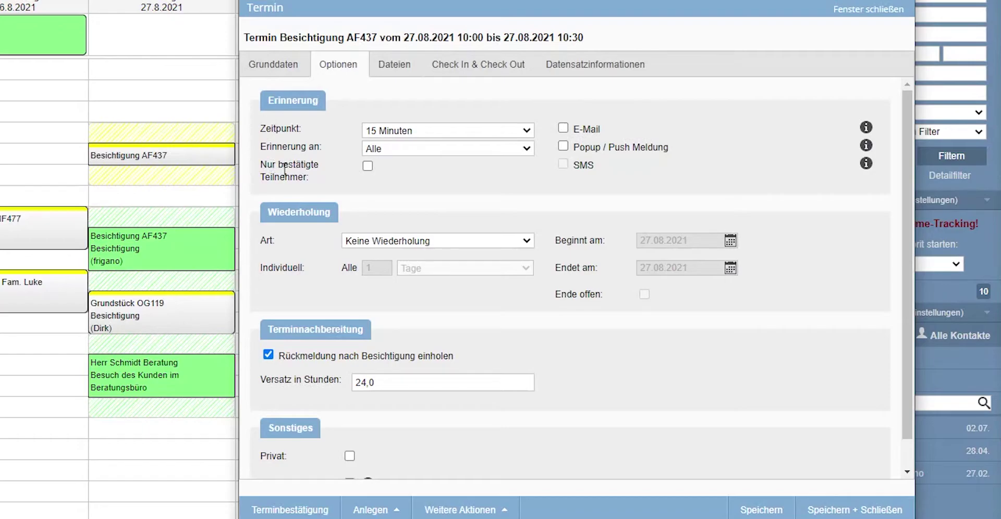
{"action": "left_click", "coordinate": [368, 166]}
Try an individual recurrence every 2 Tage ending 28.08.2021, and return the appointment to Keine Wiederholung.
{"action": "left_click", "coordinate": [421, 243]}
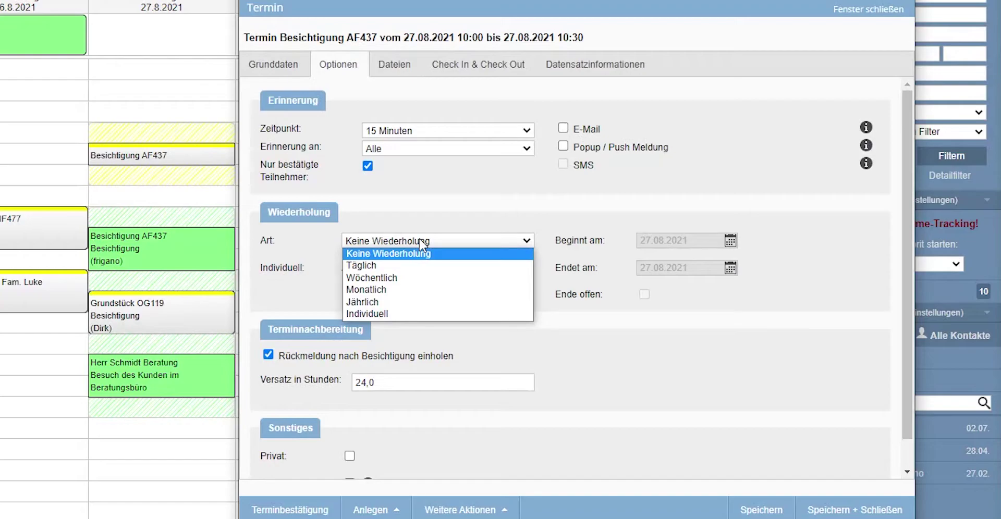
{"action": "left_click", "coordinate": [400, 314]}
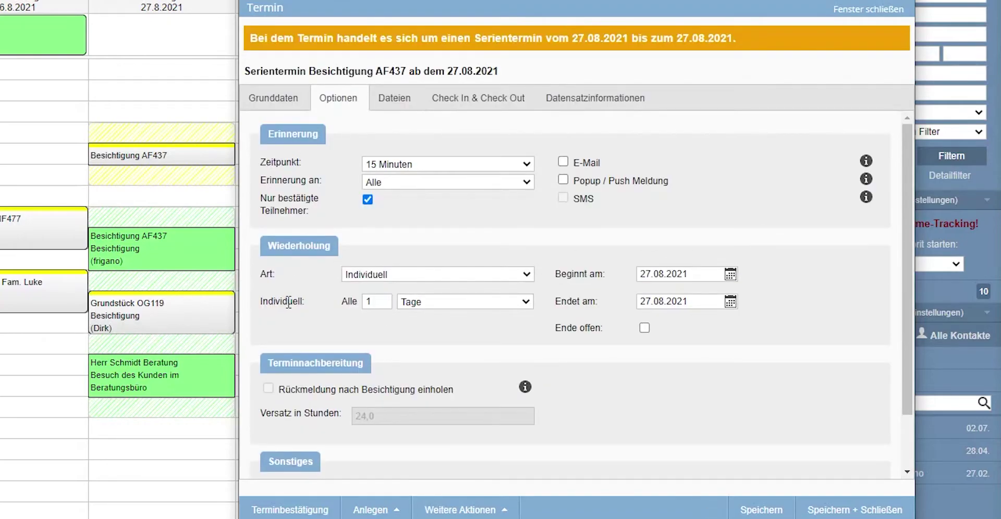
{"action": "double_click", "coordinate": [371, 301]}
{"action": "type", "text": "2"}
{"action": "left_click", "coordinate": [668, 301]}
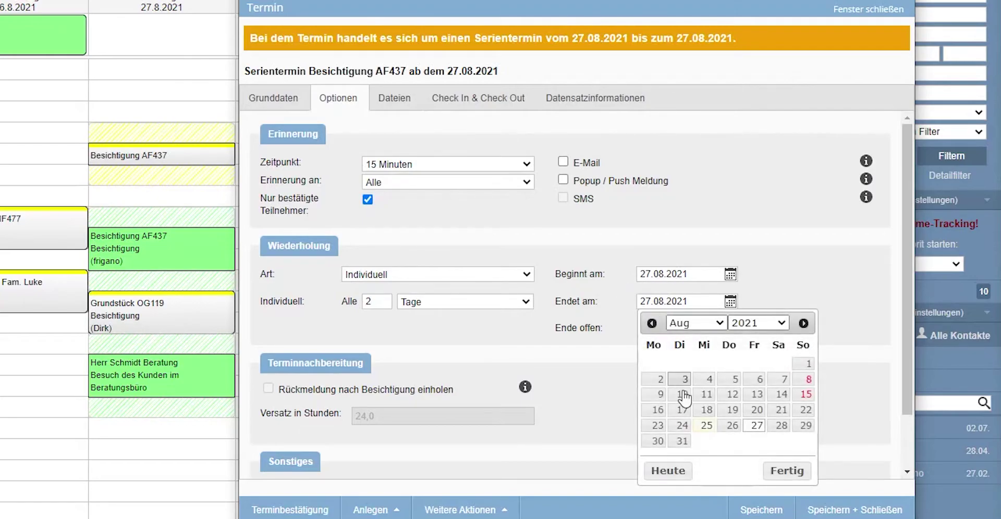
{"action": "left_click", "coordinate": [782, 426]}
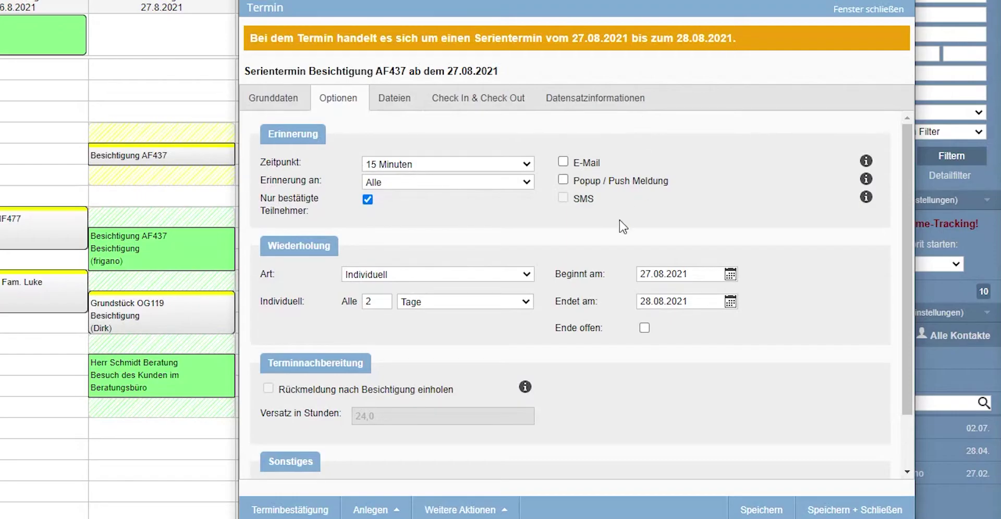
{"action": "left_click", "coordinate": [354, 275]}
{"action": "left_click", "coordinate": [268, 354]}
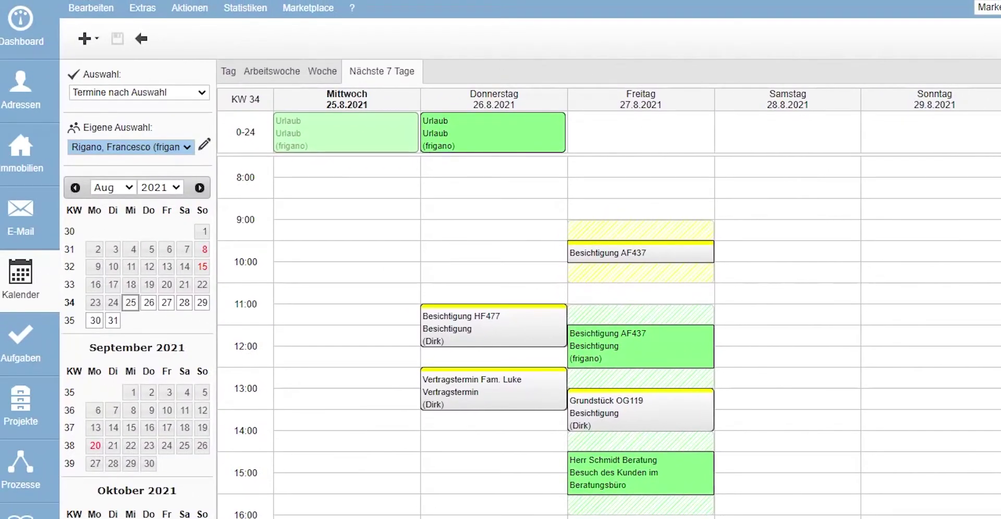
Examine the default settings for Terminnachbereitung in the Grundeinstellungen, including the appointment types it applies to.
{"action": "left_click", "coordinate": [144, 9]}
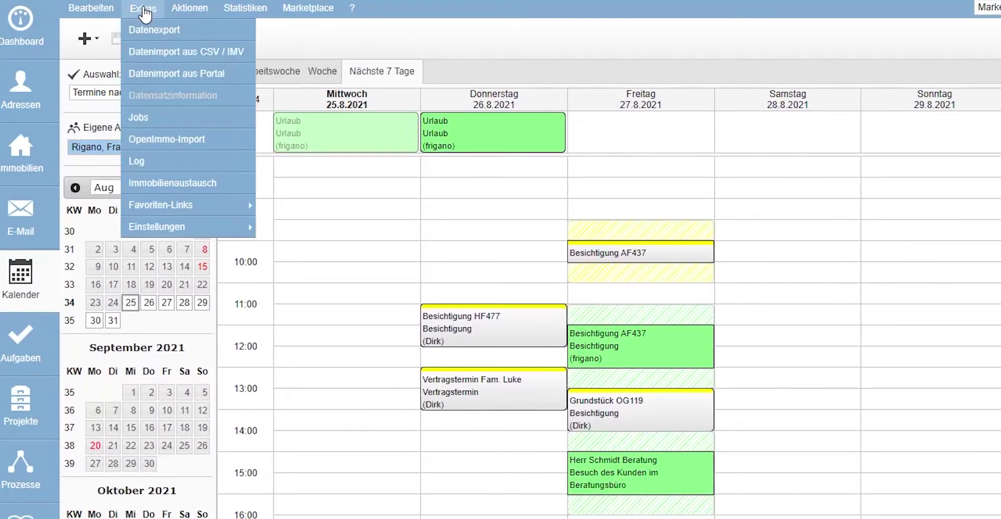
{"action": "mouse_move", "coordinate": [220, 233]}
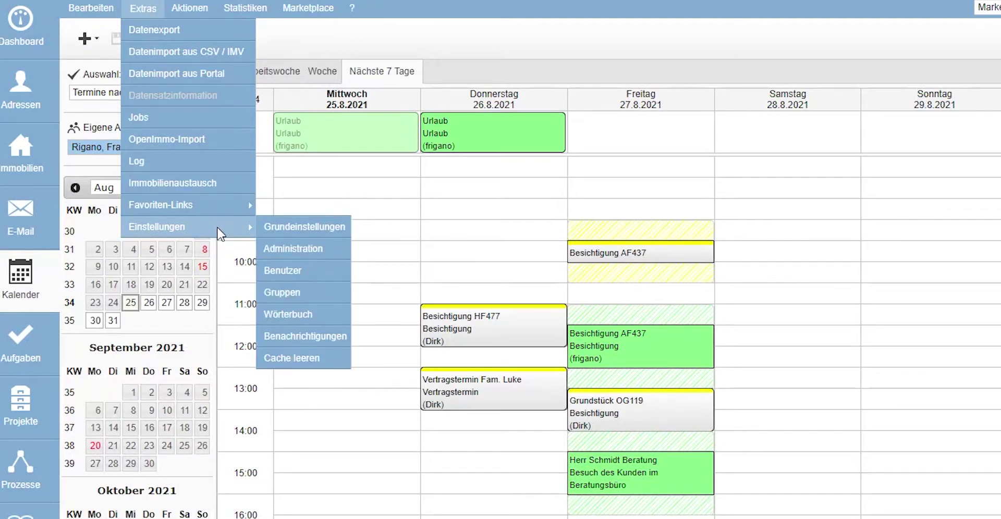
{"action": "left_click", "coordinate": [295, 228]}
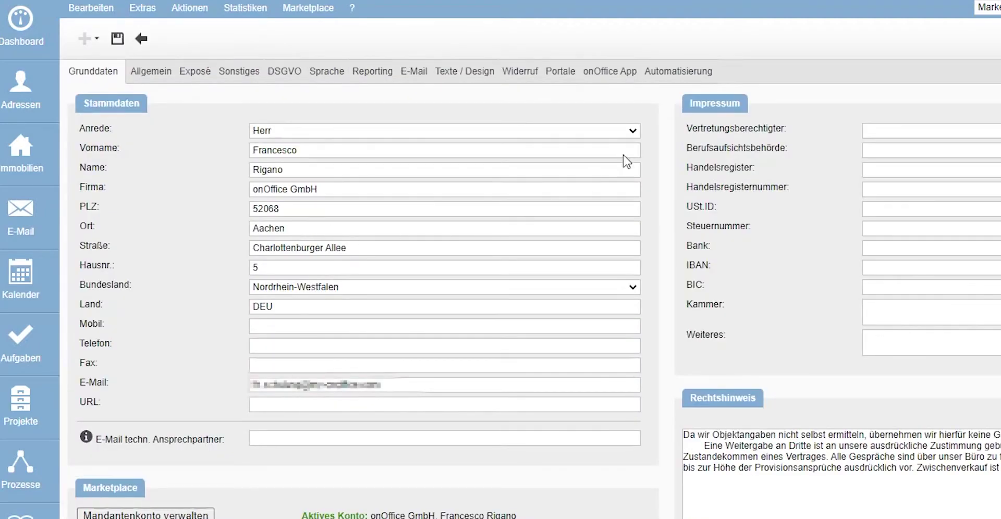
{"action": "left_click", "coordinate": [659, 77]}
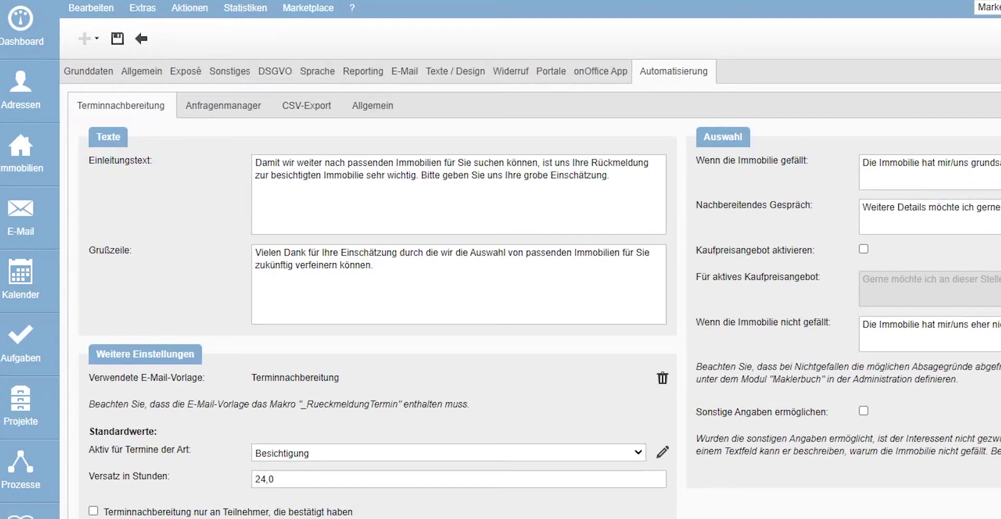
{"action": "left_click", "coordinate": [662, 452]}
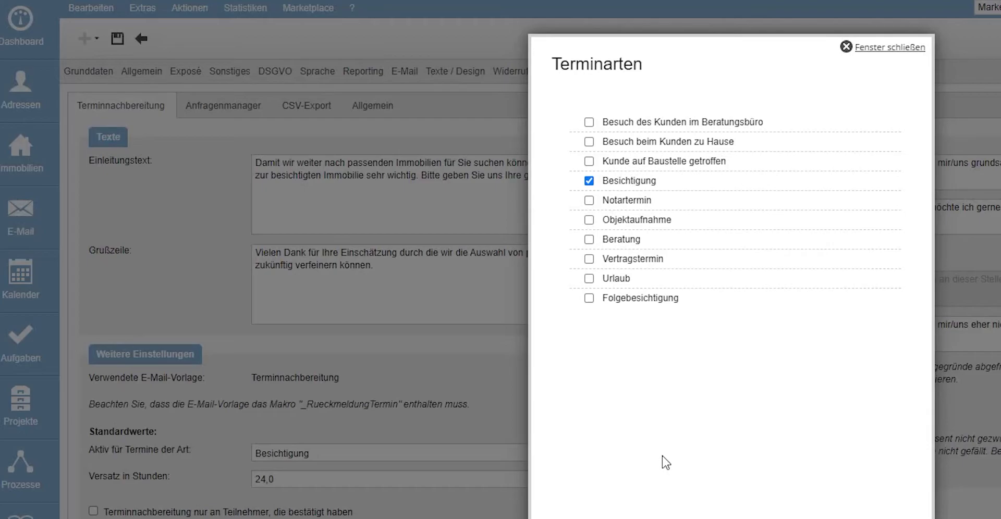
{"action": "left_click", "coordinate": [883, 48]}
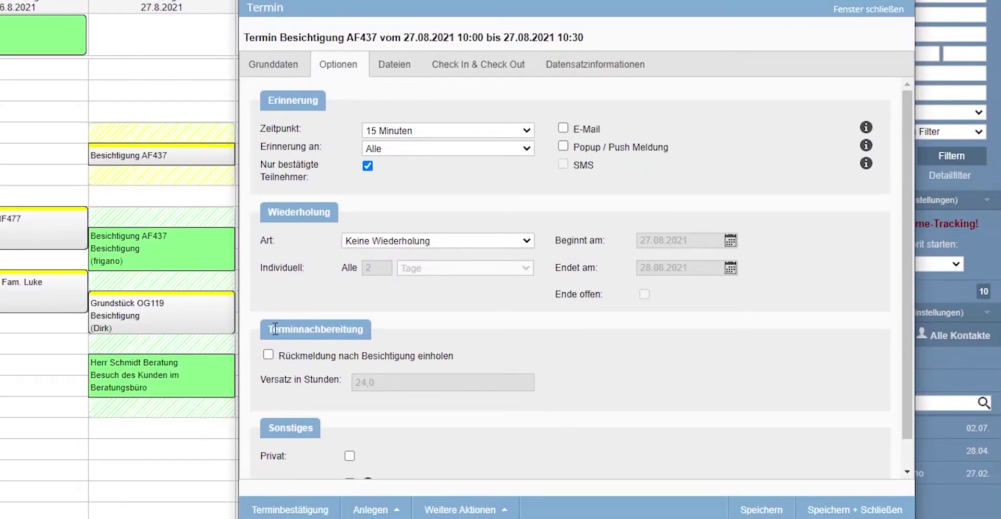
Enable Rückmeldung nach Besichtigung einholen for the Besichtigung AF437 appointment and review its remaining options.
{"action": "left_click", "coordinate": [269, 355]}
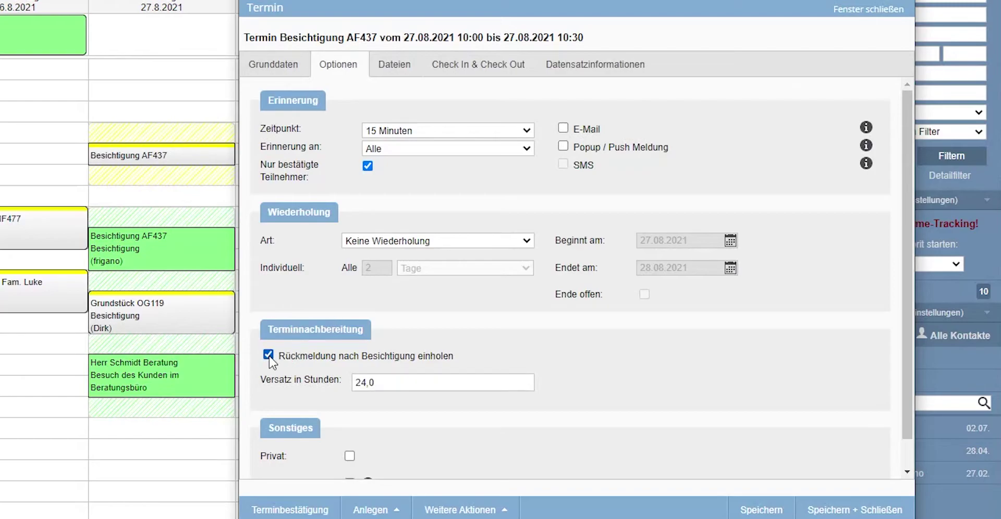
{"action": "left_click", "coordinate": [364, 384]}
{"action": "scroll", "coordinate": [365, 384], "scroll_direction": "down", "scroll_amount": 1}
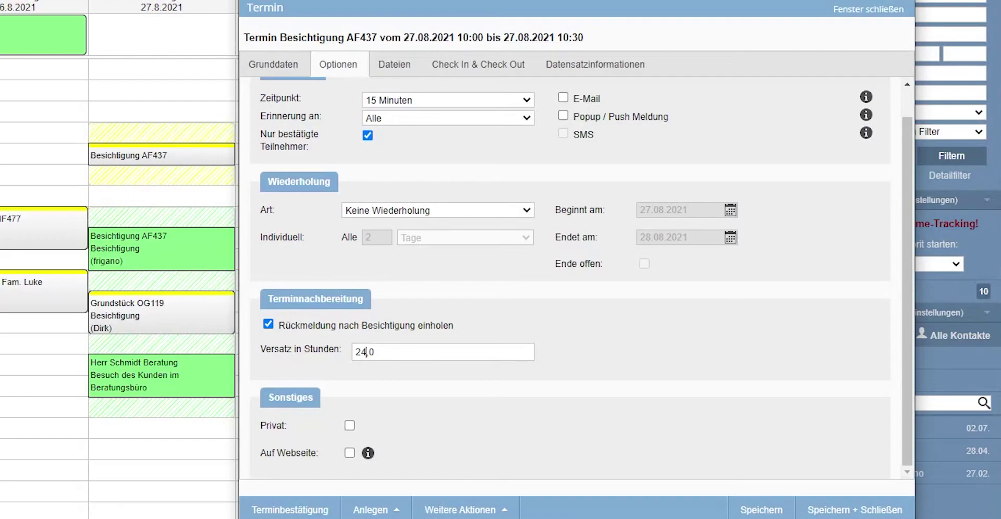
Review the appointment's assigned files, check-in data and change history, including the details of one edit, and close the views.
{"action": "left_click", "coordinate": [393, 69]}
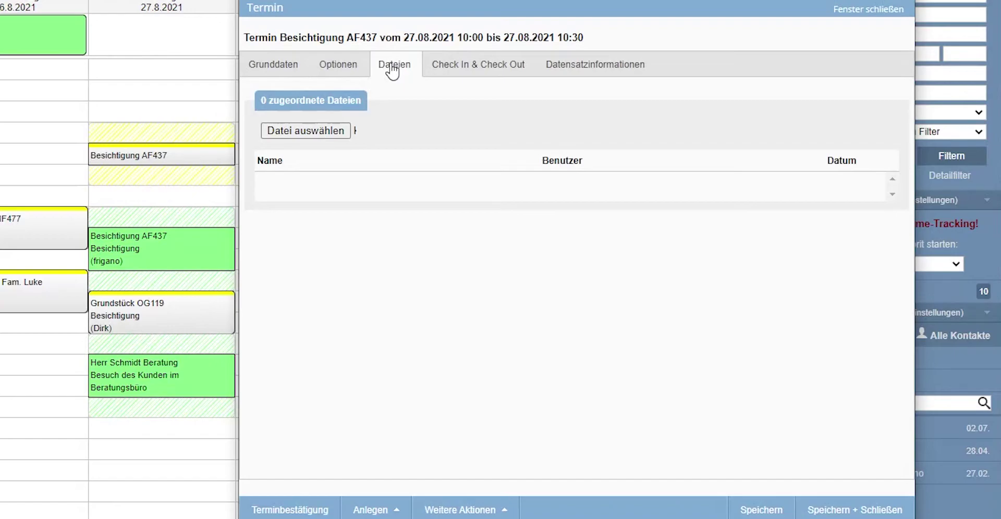
{"action": "left_click", "coordinate": [504, 72]}
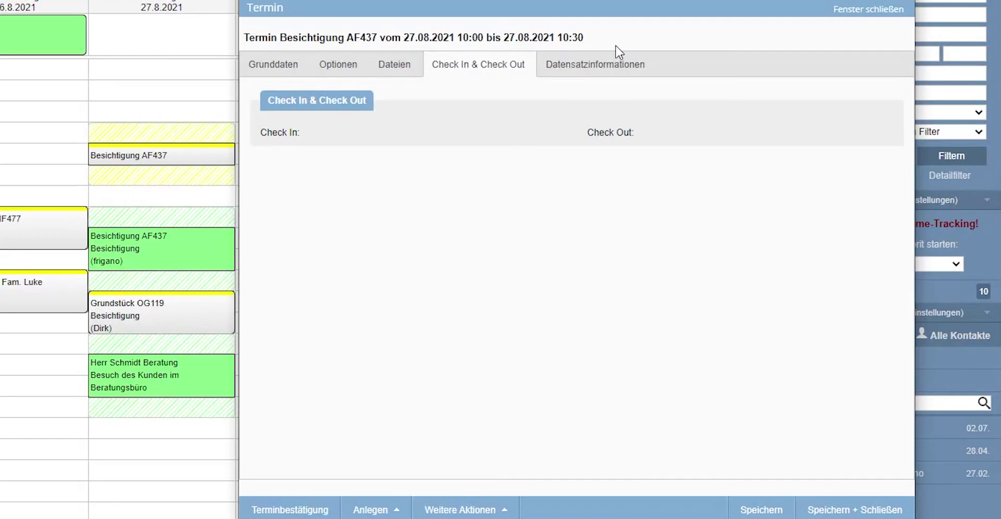
{"action": "left_click", "coordinate": [606, 67]}
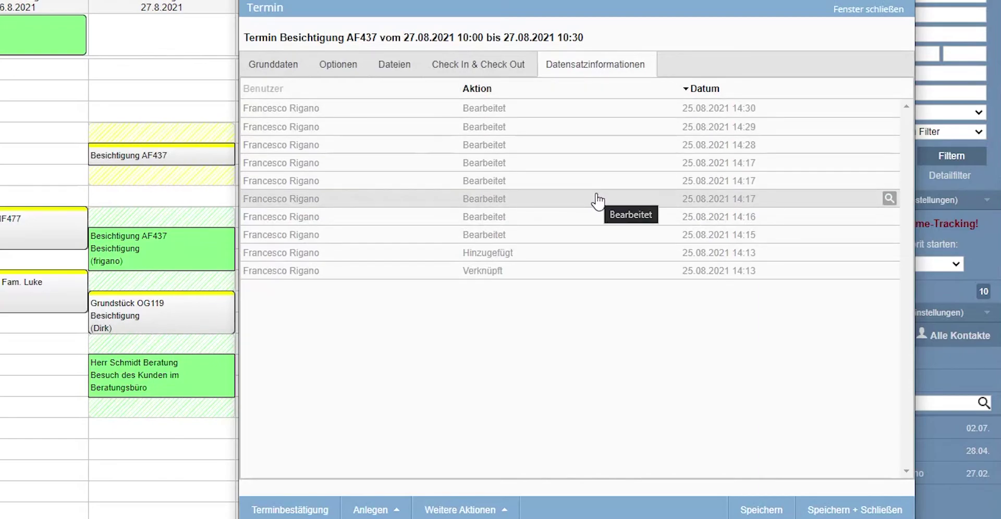
{"action": "left_click", "coordinate": [889, 199]}
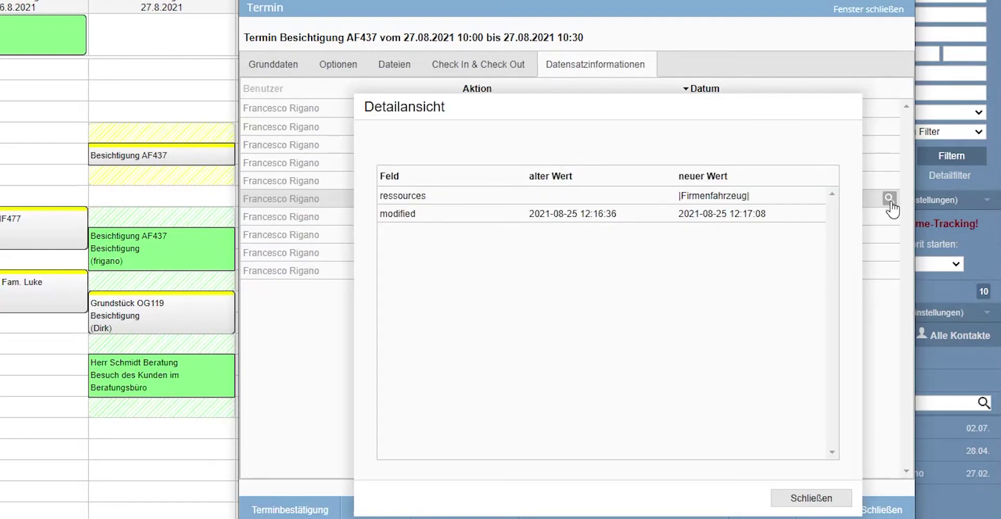
{"action": "key", "text": "Escape"}
{"action": "key", "text": "Escape"}
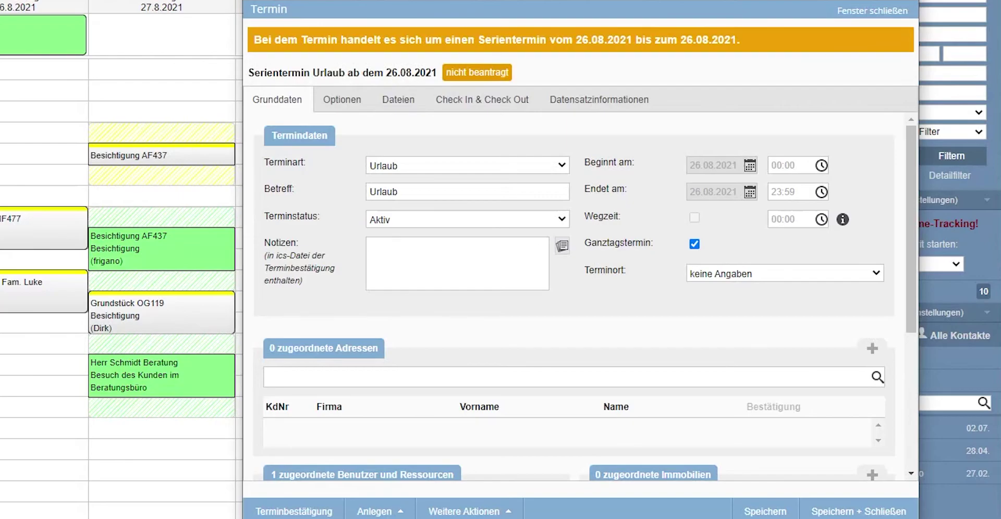
Check which further actions and appointment statuses are available for the Urlaub series appointment.
{"action": "left_click", "coordinate": [504, 513]}
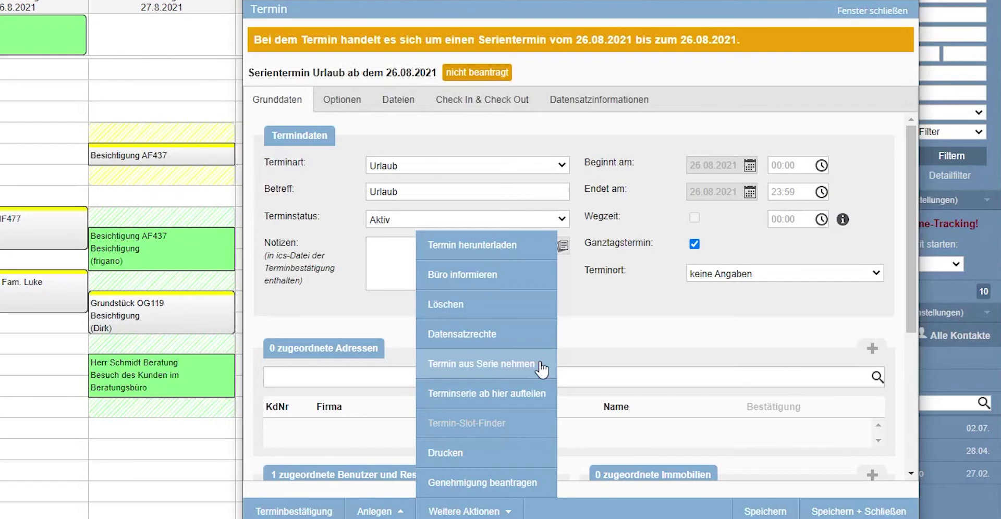
{"action": "left_click", "coordinate": [402, 219]}
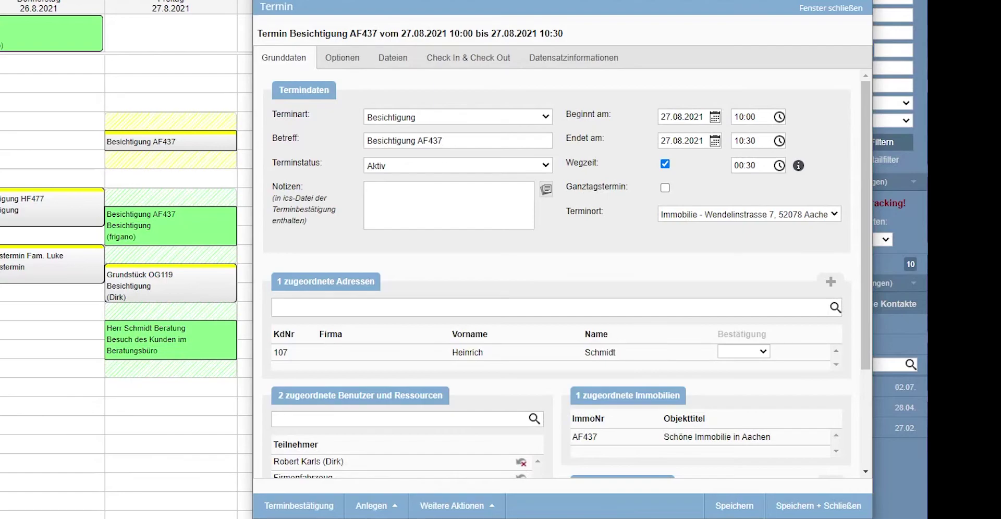
Start a Terminbestätigung e-mail for the Besichtigung AF437 appointment and exclude the second listed recipient.
{"action": "left_click", "coordinate": [298, 506]}
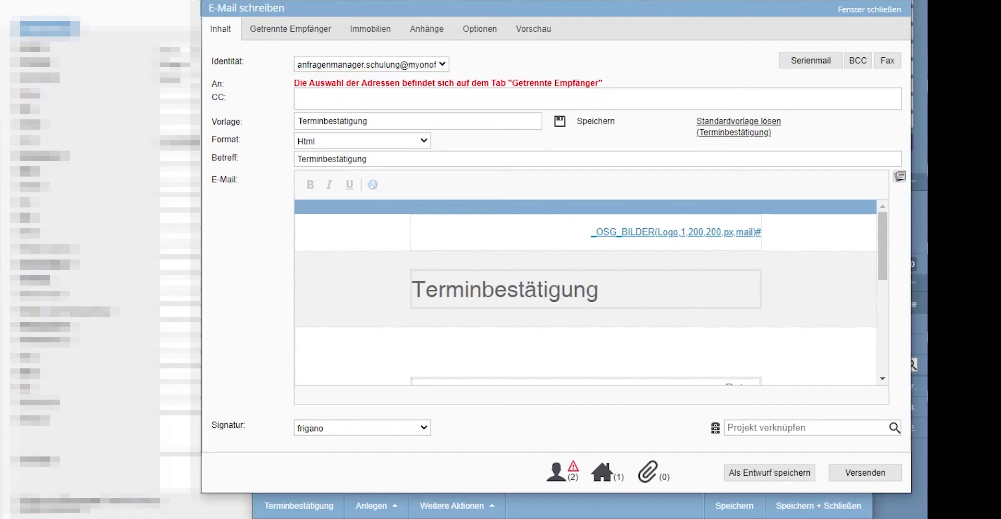
{"action": "left_click", "coordinate": [290, 28]}
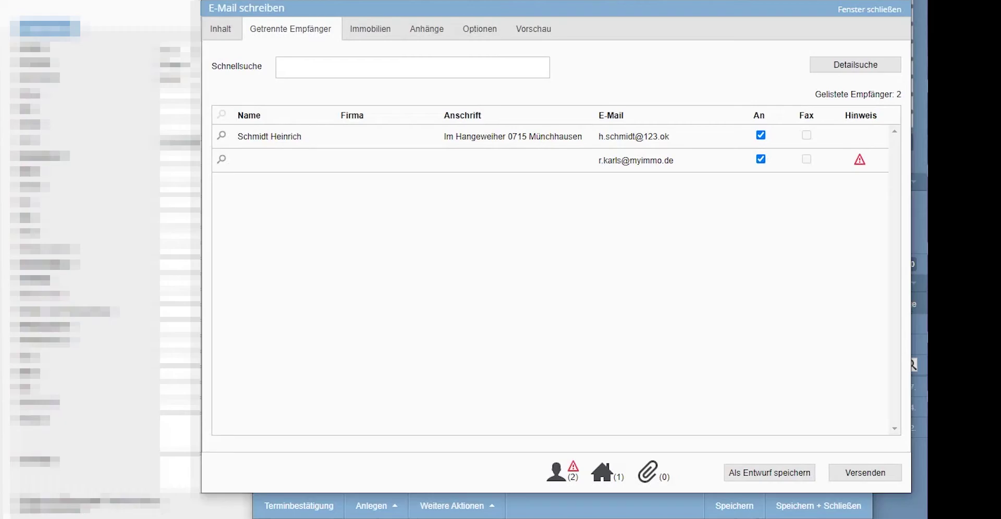
{"action": "left_click", "coordinate": [761, 160]}
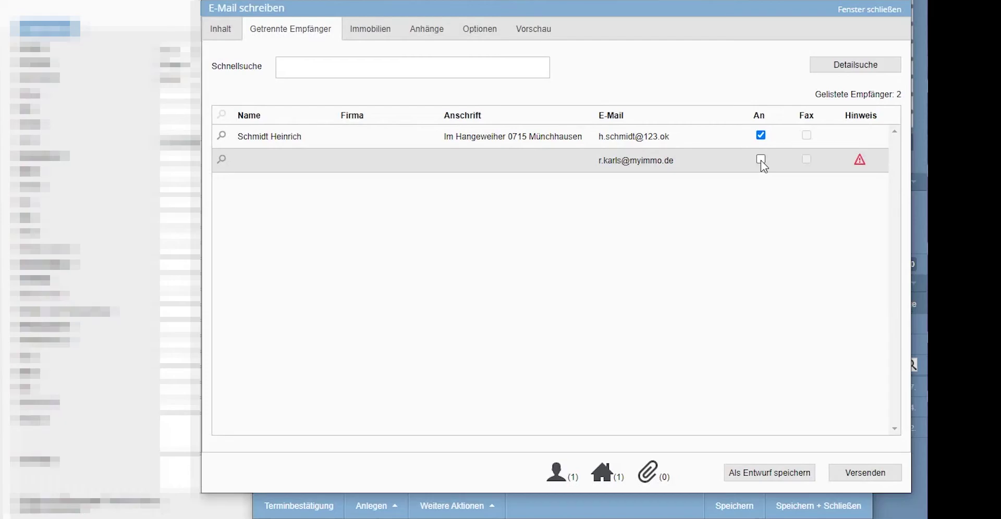
{"action": "left_click", "coordinate": [599, 477]}
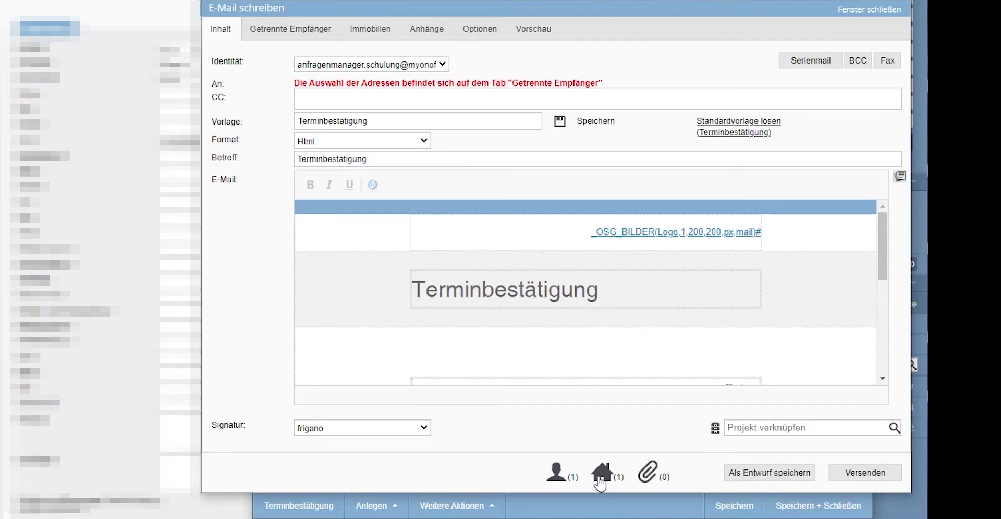
Look through the Terminbestätigung e-mail text and check the available Bestätigung options for the address assigned to the Besichtigung AF437 appointment.
{"action": "left_click_drag", "start_coordinate": [883, 242], "coordinate": [882, 319]}
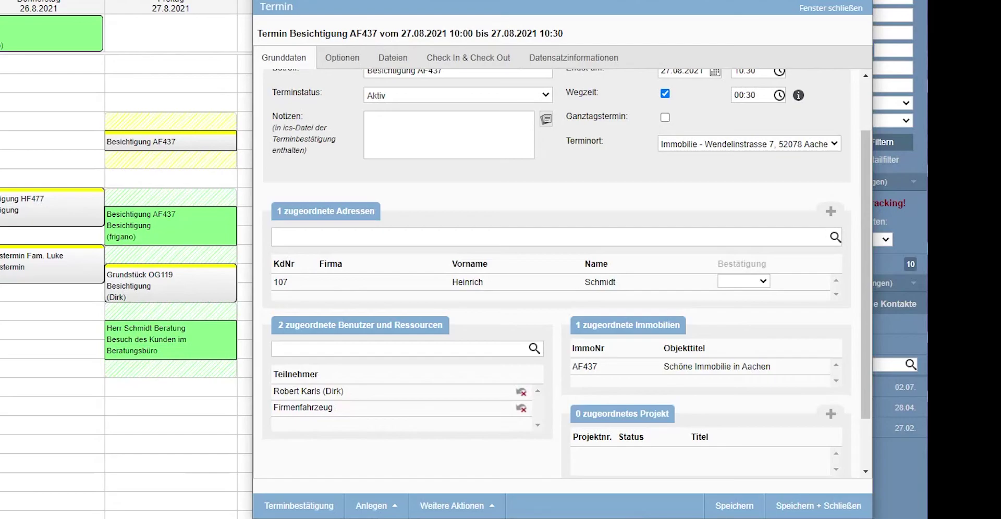
{"action": "left_click", "coordinate": [757, 283]}
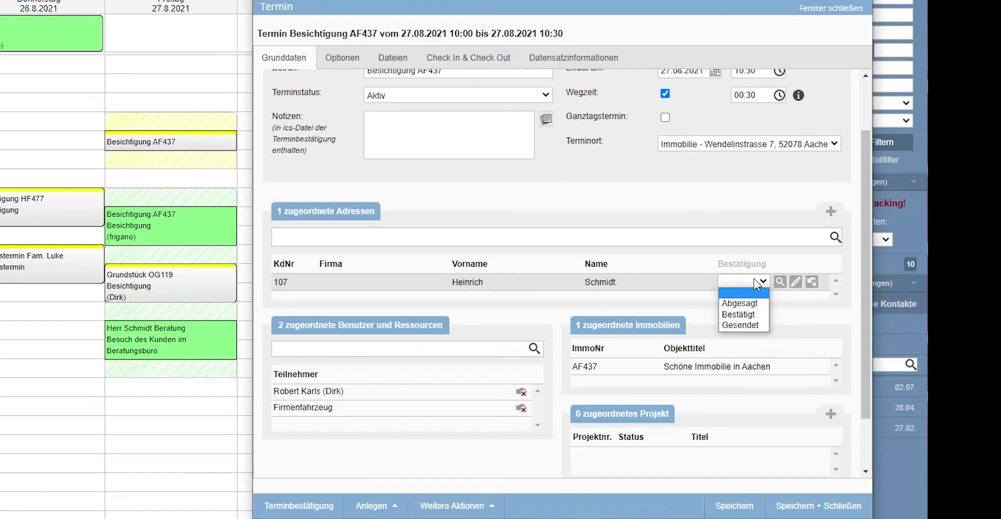
{"action": "left_click", "coordinate": [757, 284]}
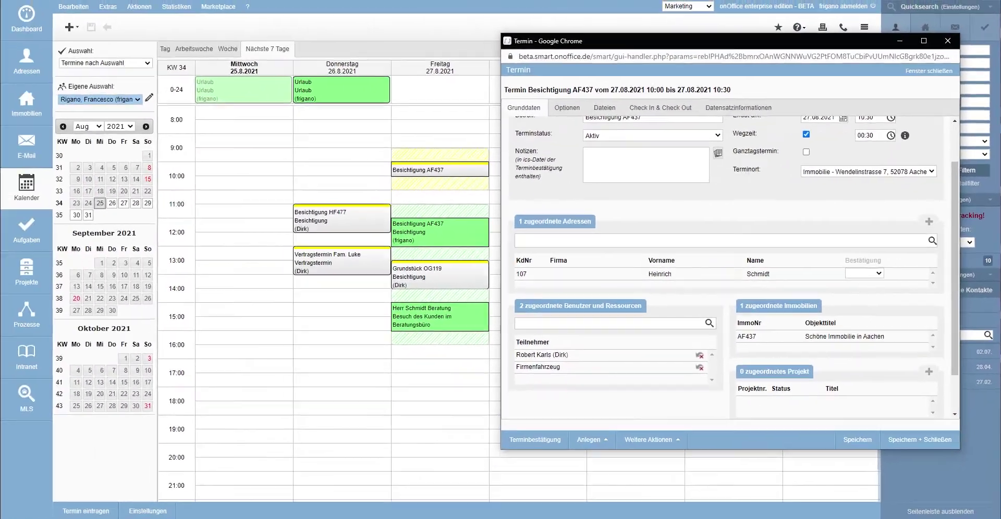
Check which linked entries can be created from the customer's address record and from the AF437 property record.
{"action": "left_click", "coordinate": [467, 282]}
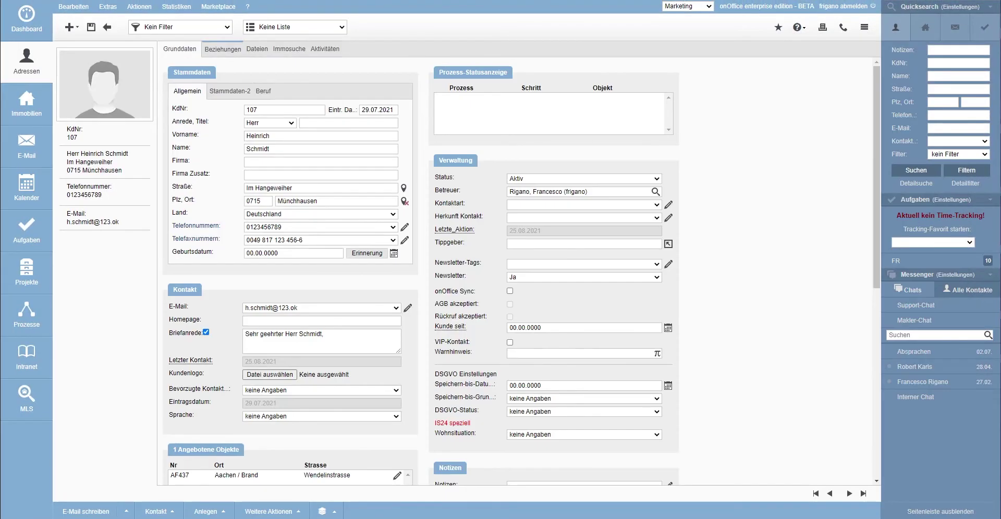
{"action": "left_click", "coordinate": [206, 511]}
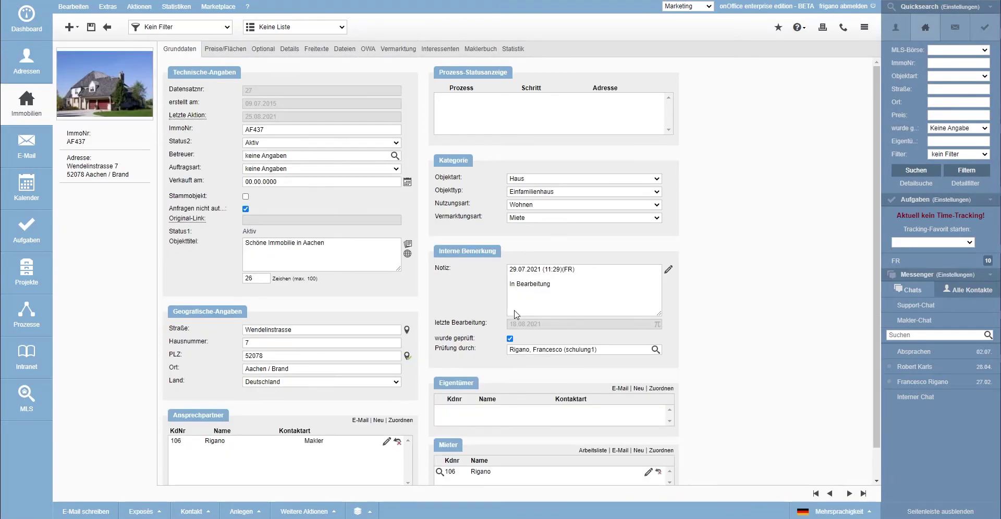
{"action": "left_click", "coordinate": [253, 513]}
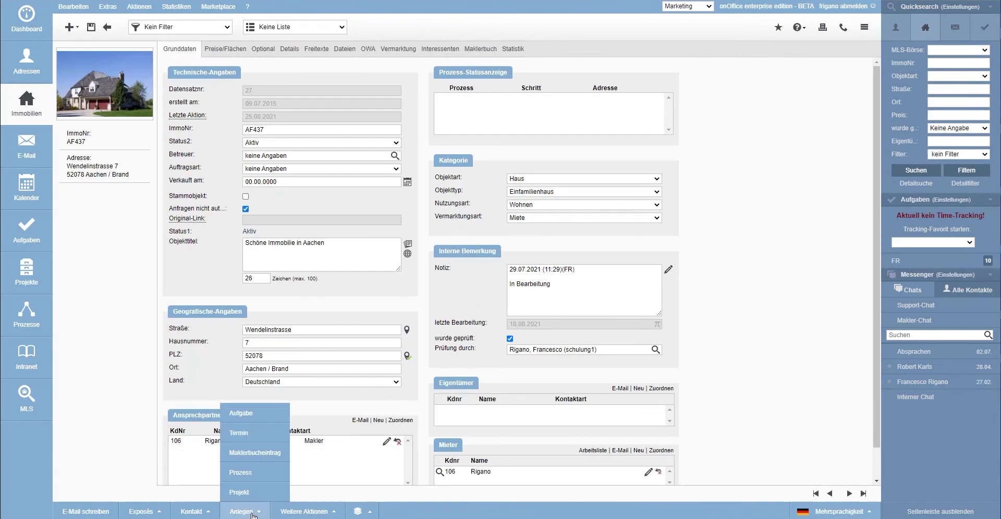
{"action": "left_click", "coordinate": [245, 452]}
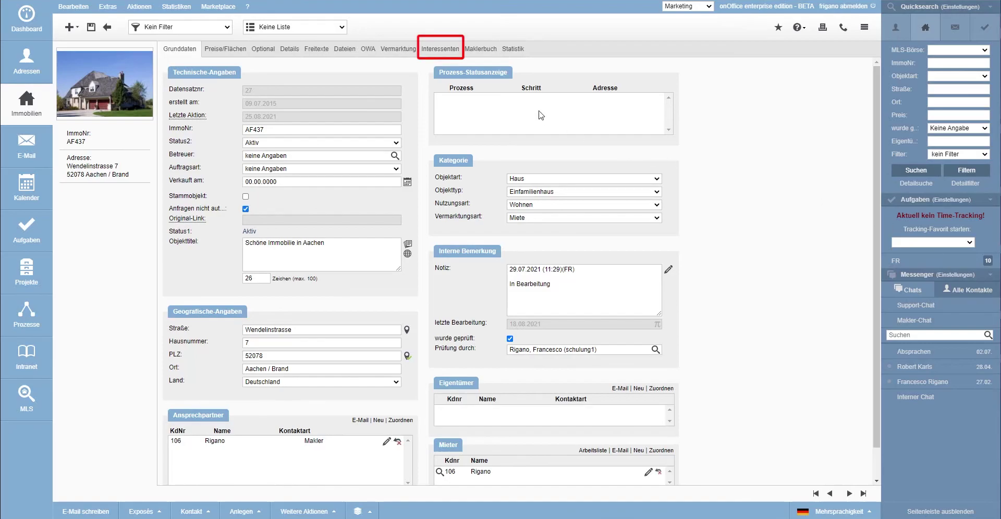
Create an appointment for the first two manually assigned prospects of property AF437 and review its assigned addresses, participants and property.
{"action": "left_click", "coordinate": [436, 51]}
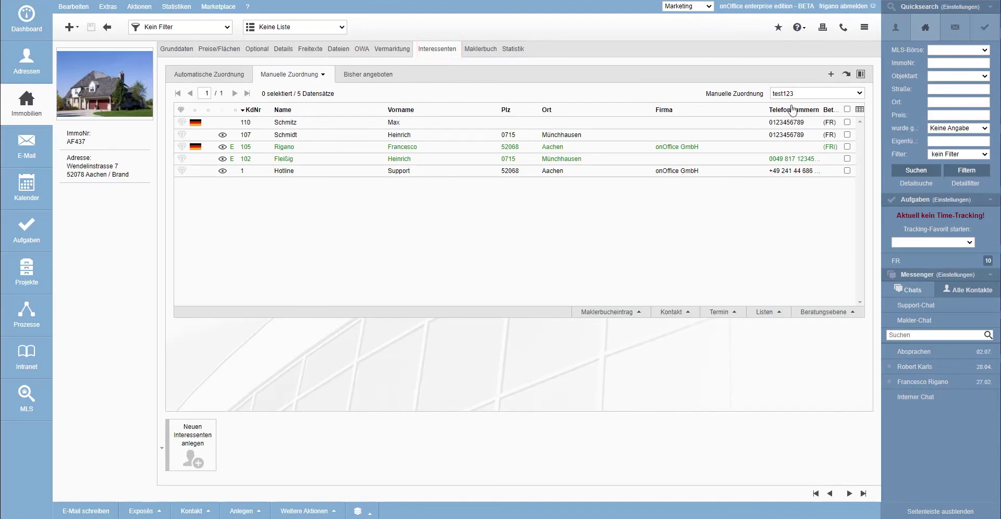
{"action": "left_click", "coordinate": [847, 135]}
{"action": "left_click", "coordinate": [846, 123]}
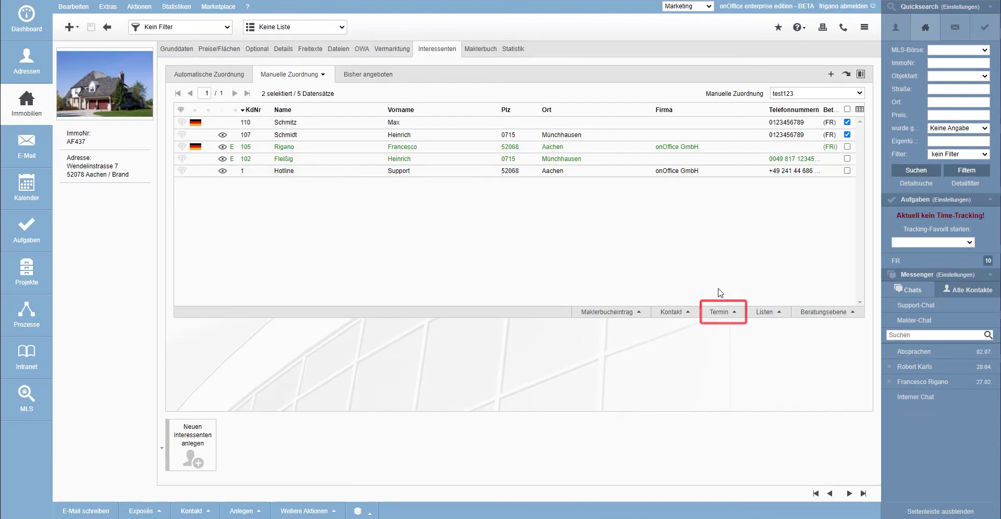
{"action": "left_click", "coordinate": [733, 315]}
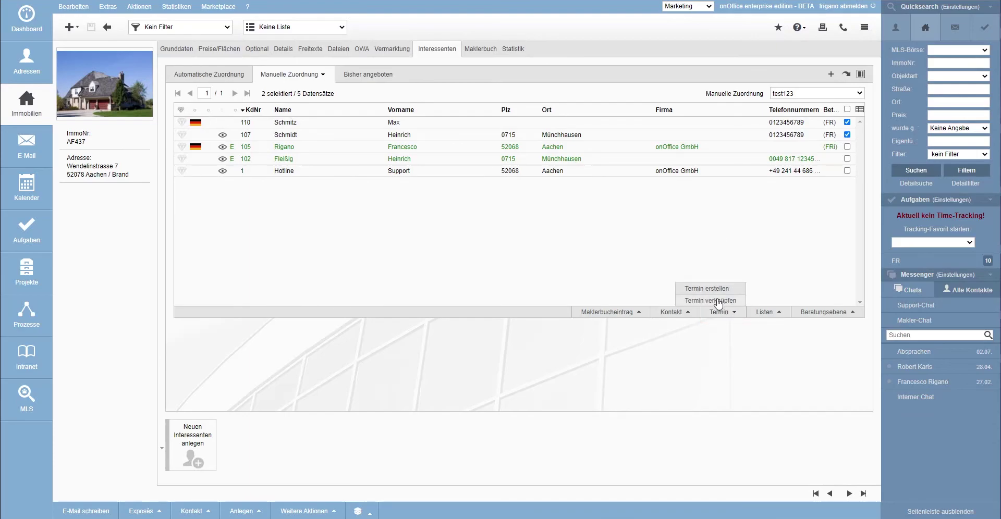
{"action": "left_click", "coordinate": [704, 289]}
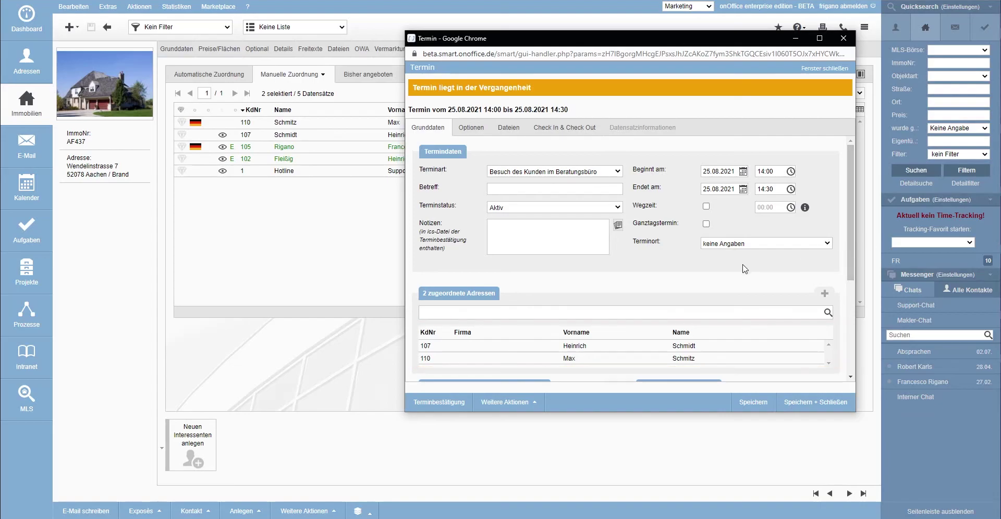
{"action": "scroll", "coordinate": [744, 268], "scroll_direction": "down", "scroll_amount": 3}
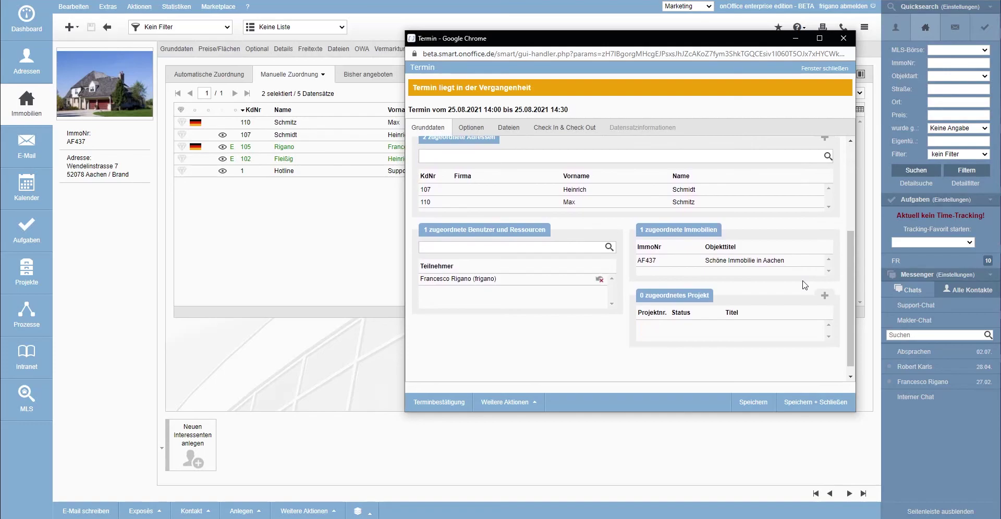
{"action": "scroll", "coordinate": [805, 285], "scroll_direction": "up", "scroll_amount": 3}
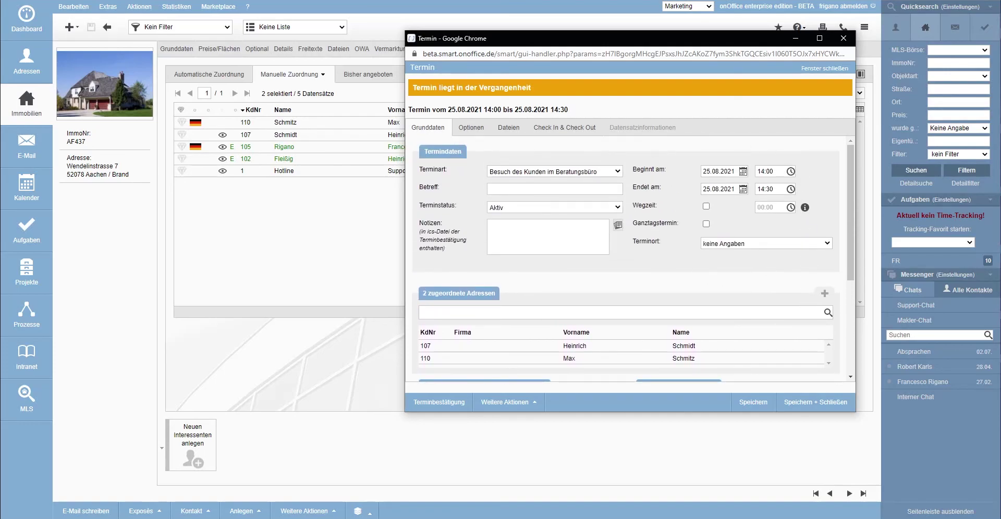